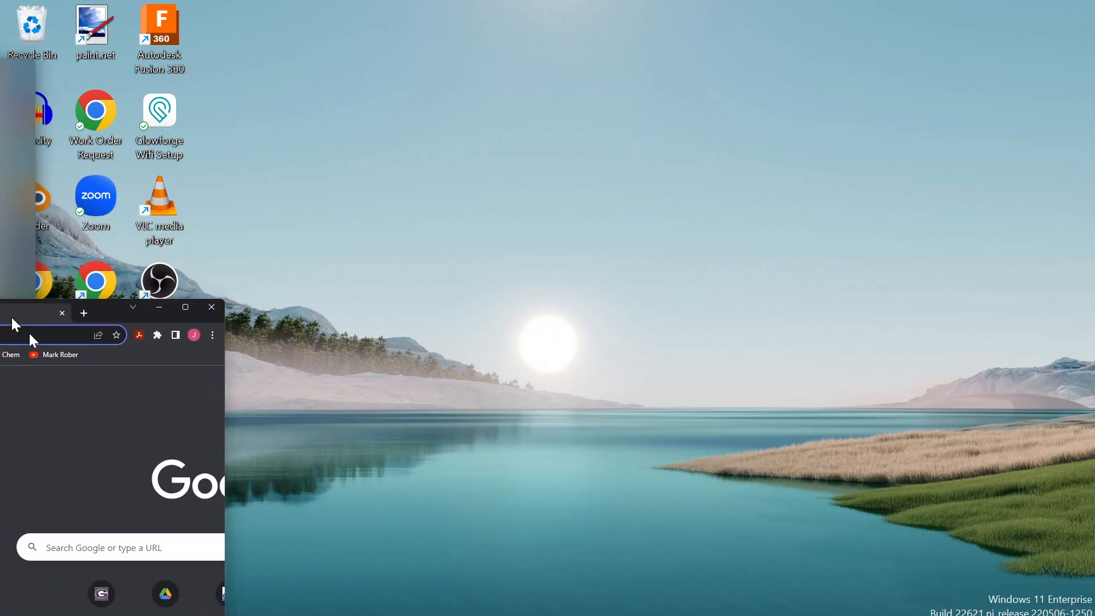
Maximize the browser window and open tinkercad.com
{"action": "left_click_drag", "start_coordinate": [12, 317], "coordinate": [611, 122]}
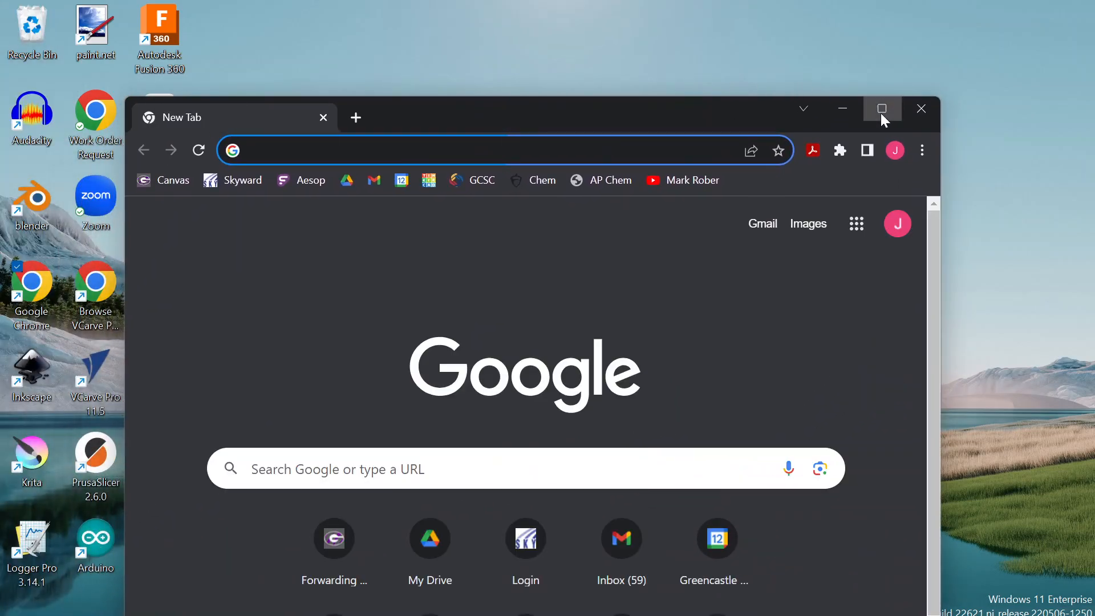
{"action": "left_click", "coordinate": [882, 110]}
{"action": "left_click", "coordinate": [131, 47]}
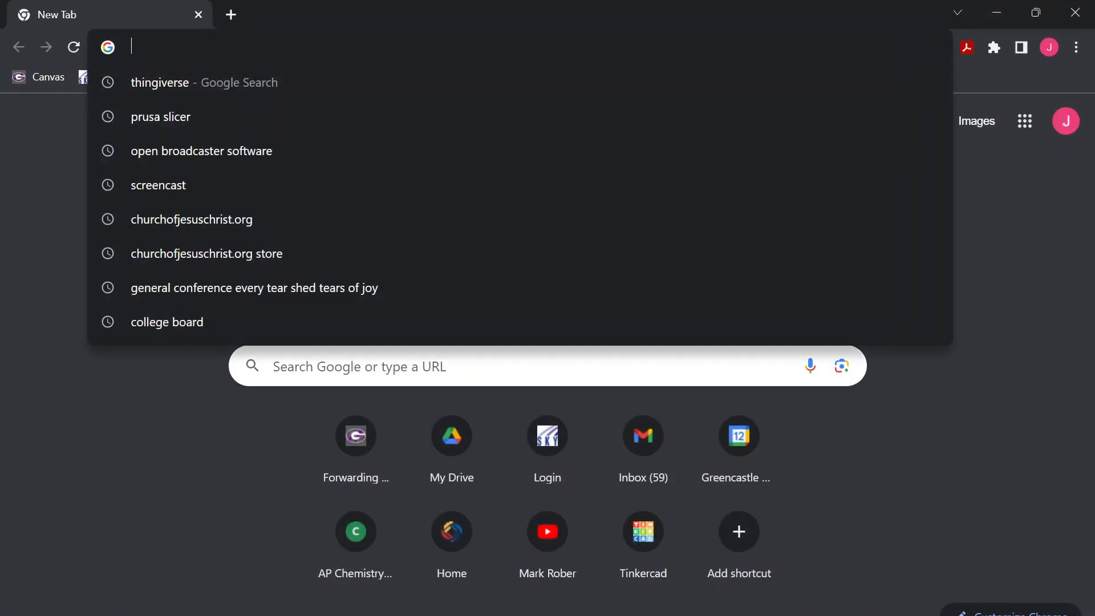
{"action": "type", "text": "ti"}
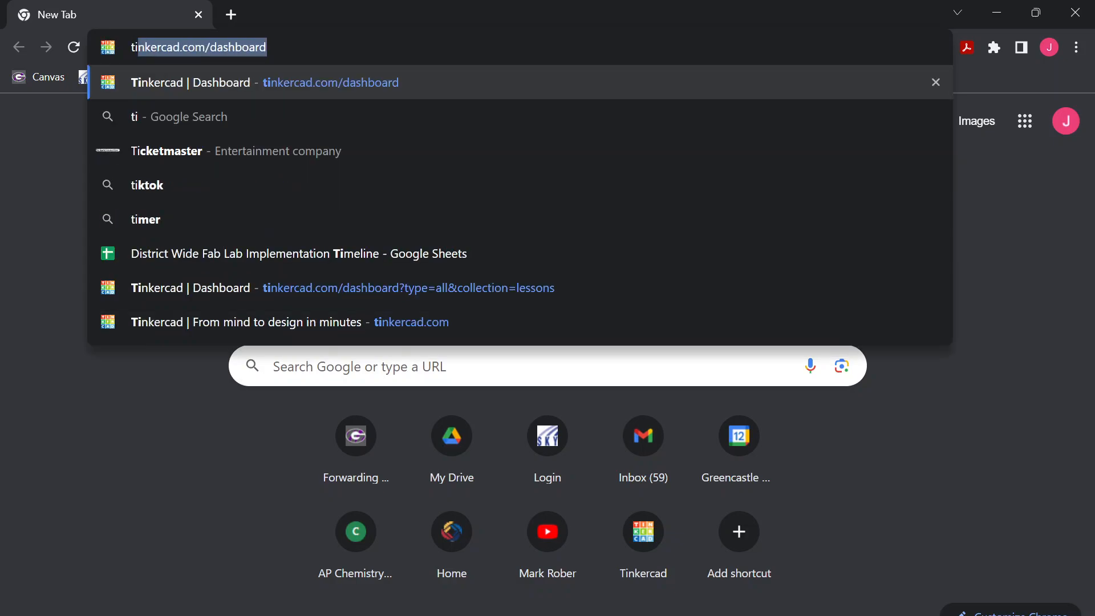
{"action": "left_click", "coordinate": [268, 48]}
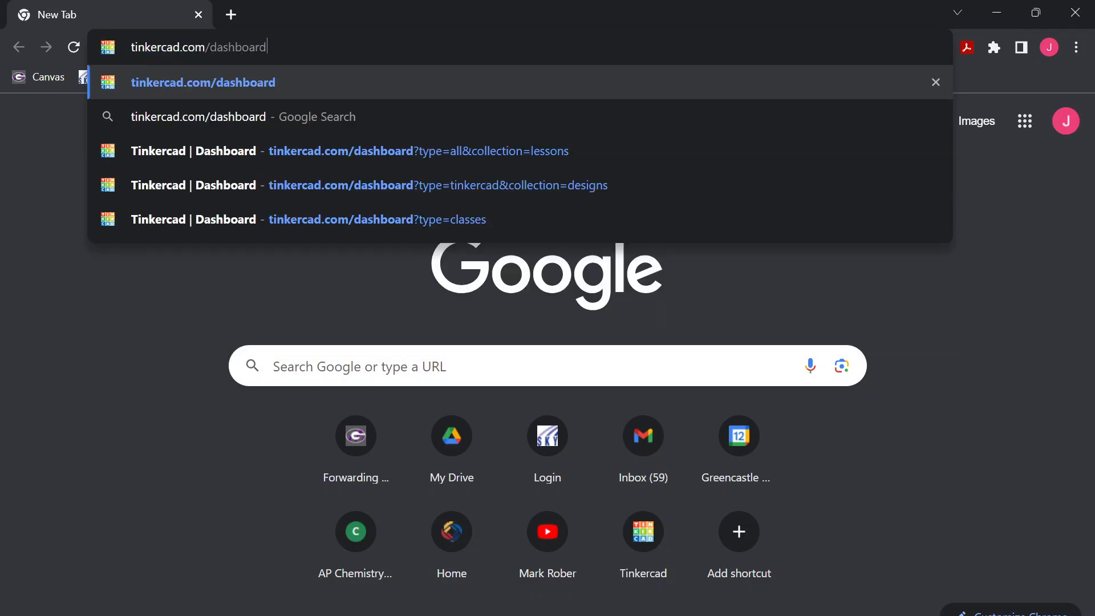
{"action": "key", "text": "BackSpace"}
{"action": "key", "text": "BackSpace"}
{"action": "key", "text": "BackSpace"}
{"action": "key", "text": "BackSpace"}
{"action": "key", "text": "BackSpace"}
{"action": "key", "text": "BackSpace"}
{"action": "key", "text": "BackSpace"}
{"action": "key", "text": "BackSpace"}
{"action": "key", "text": "BackSpace"}
{"action": "key", "text": "BackSpace"}
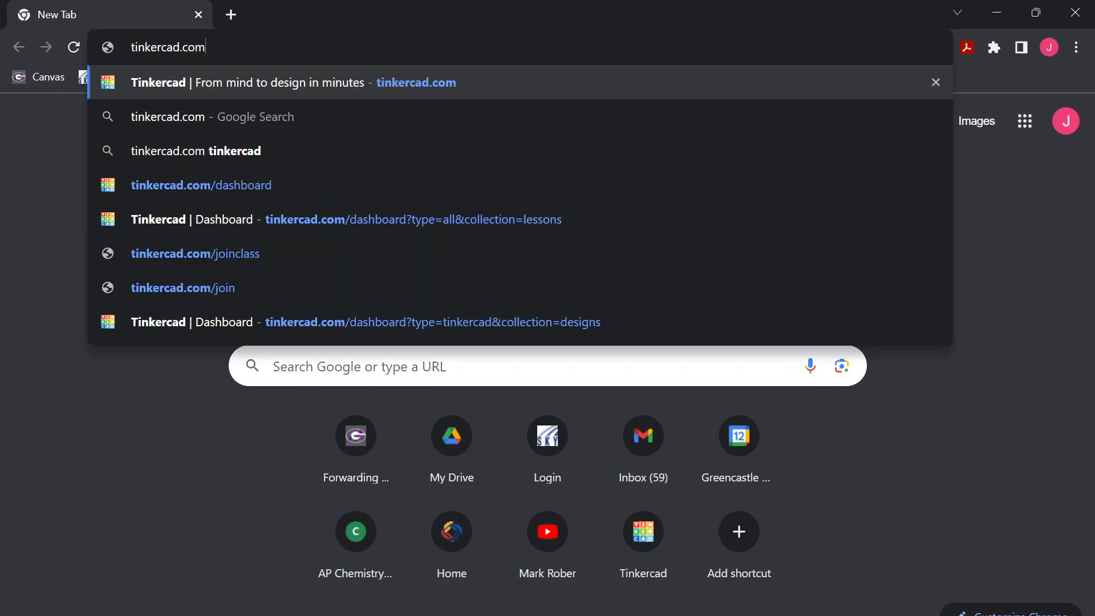
{"action": "key", "text": "Return"}
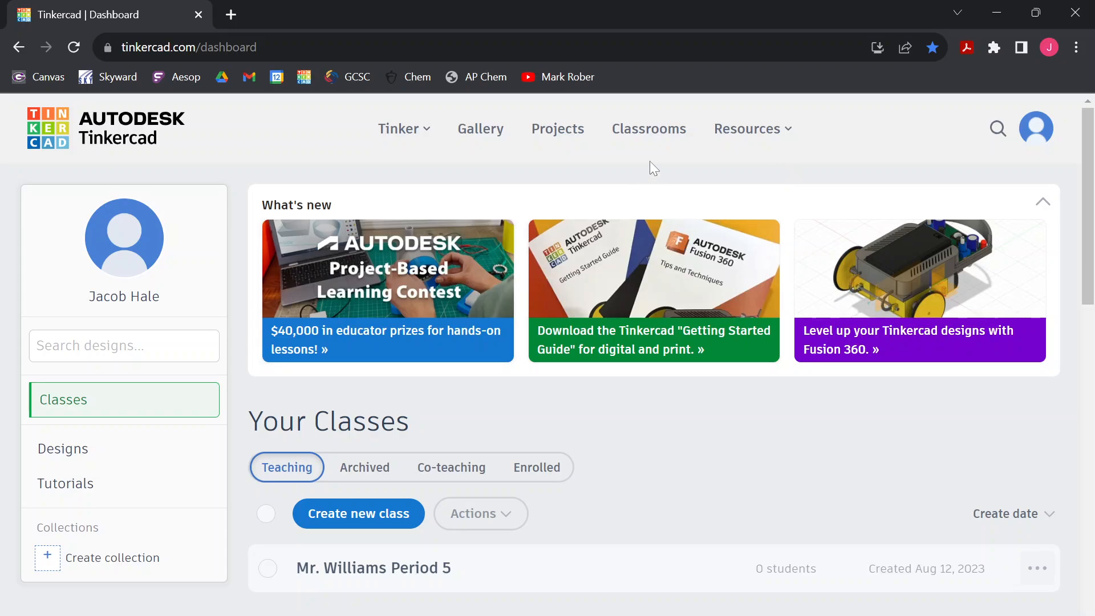
Create a new 3D design from the account options
{"action": "left_click", "coordinate": [1035, 130]}
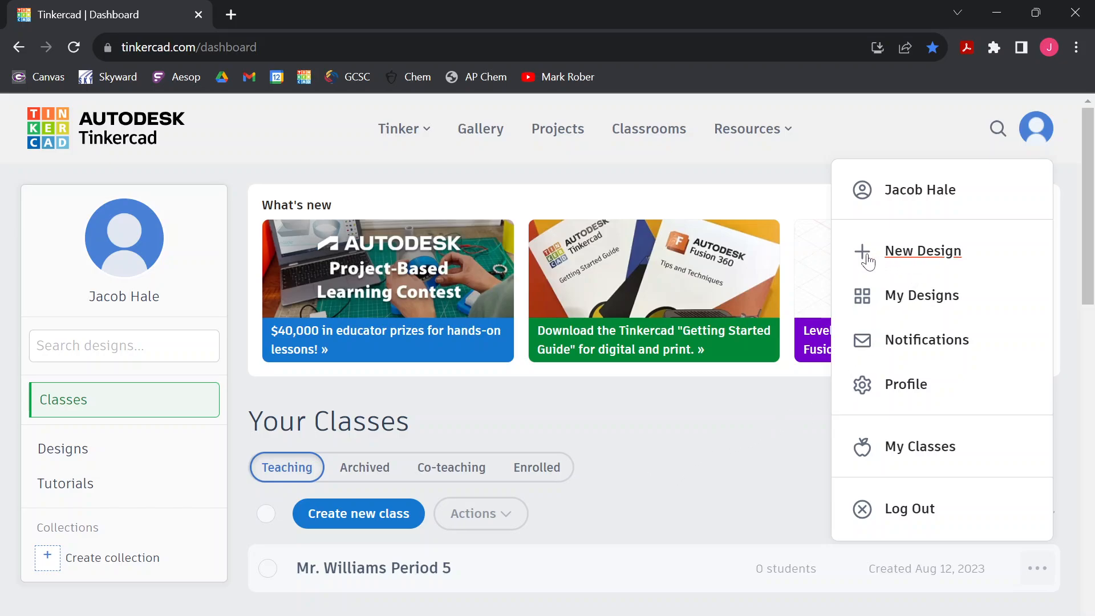
{"action": "left_click", "coordinate": [923, 260]}
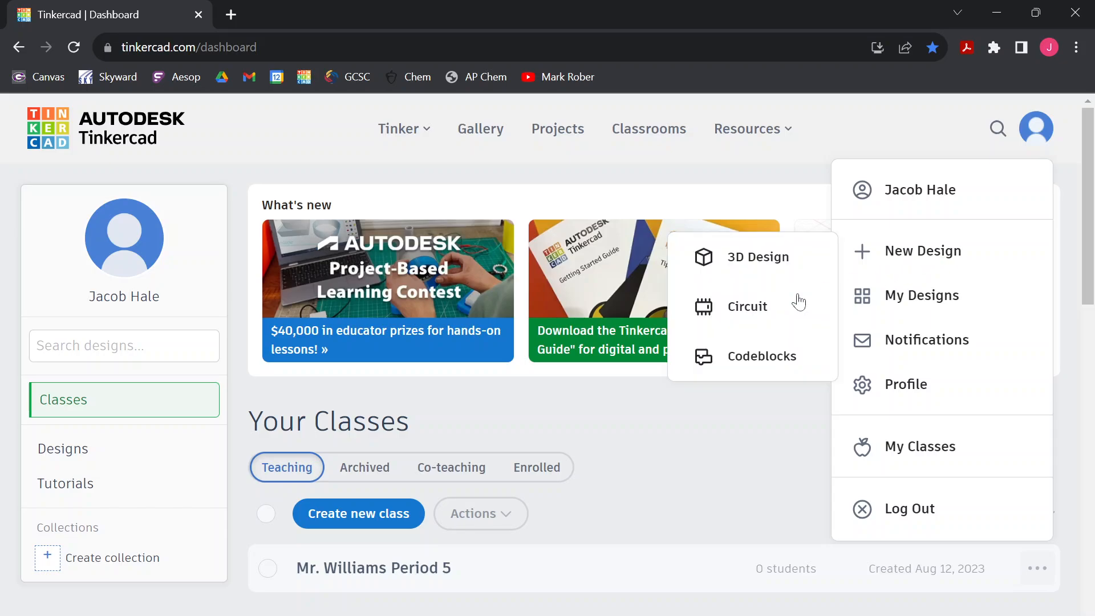
{"action": "left_click", "coordinate": [745, 260]}
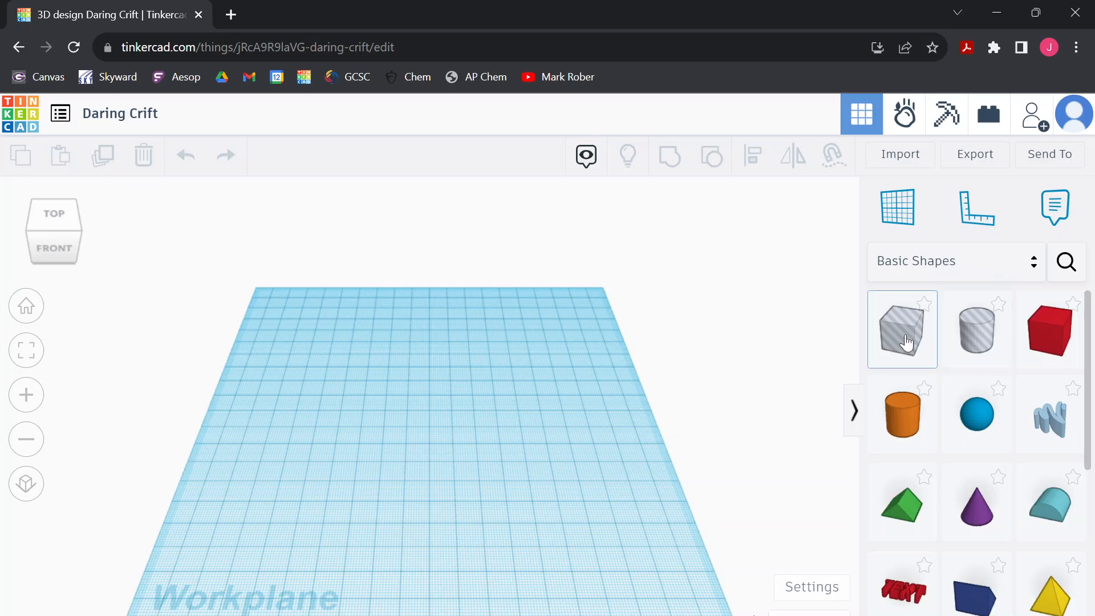
Place a hole box near the middle of the workplane and change it to a solid
{"action": "left_click_drag", "start_coordinate": [905, 340], "coordinate": [440, 460]}
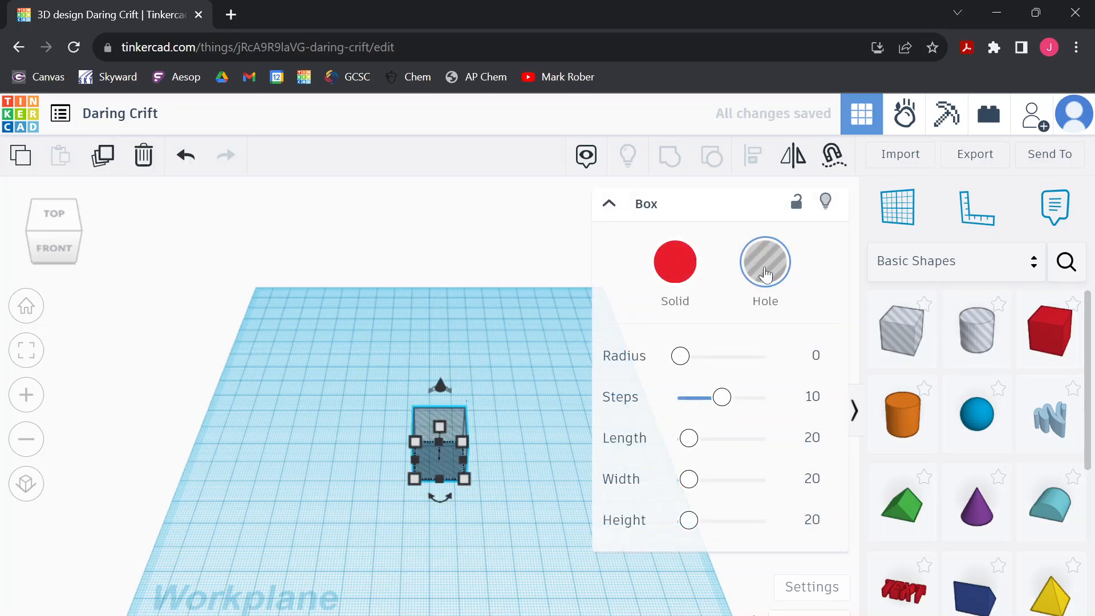
{"action": "left_click", "coordinate": [675, 268]}
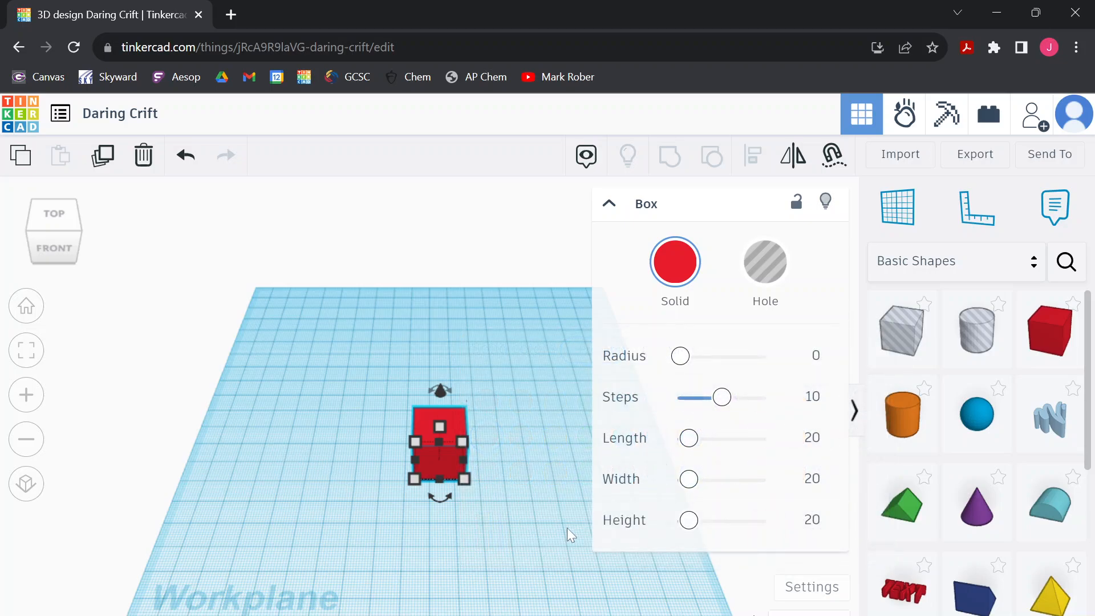
{"action": "left_click", "coordinate": [567, 528]}
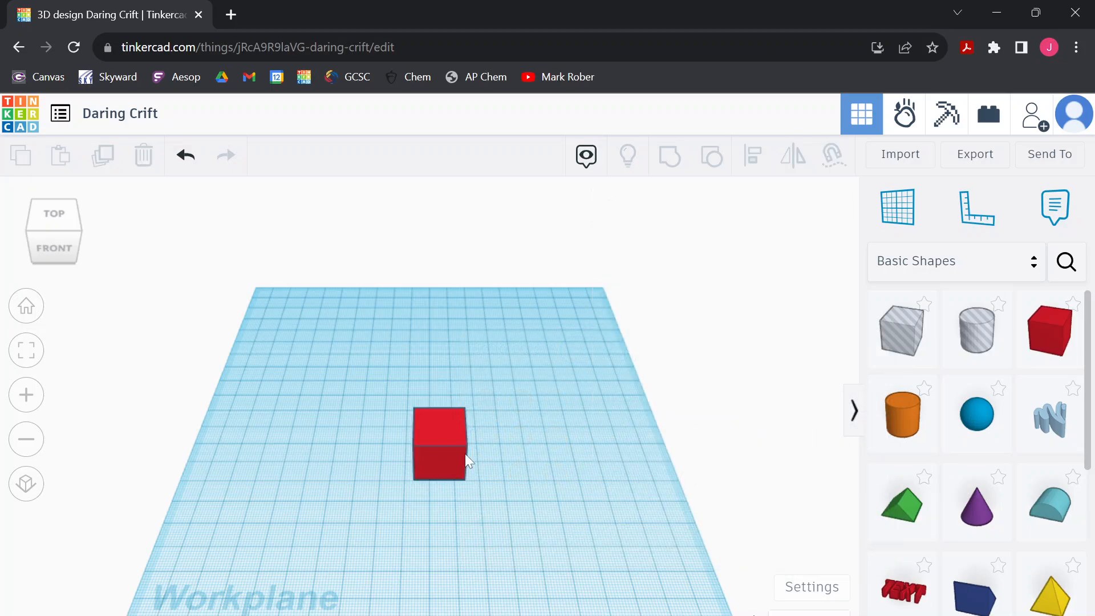
Resize the box's base to 40 mm wide and 30 mm deep
{"action": "left_click", "coordinate": [442, 431]}
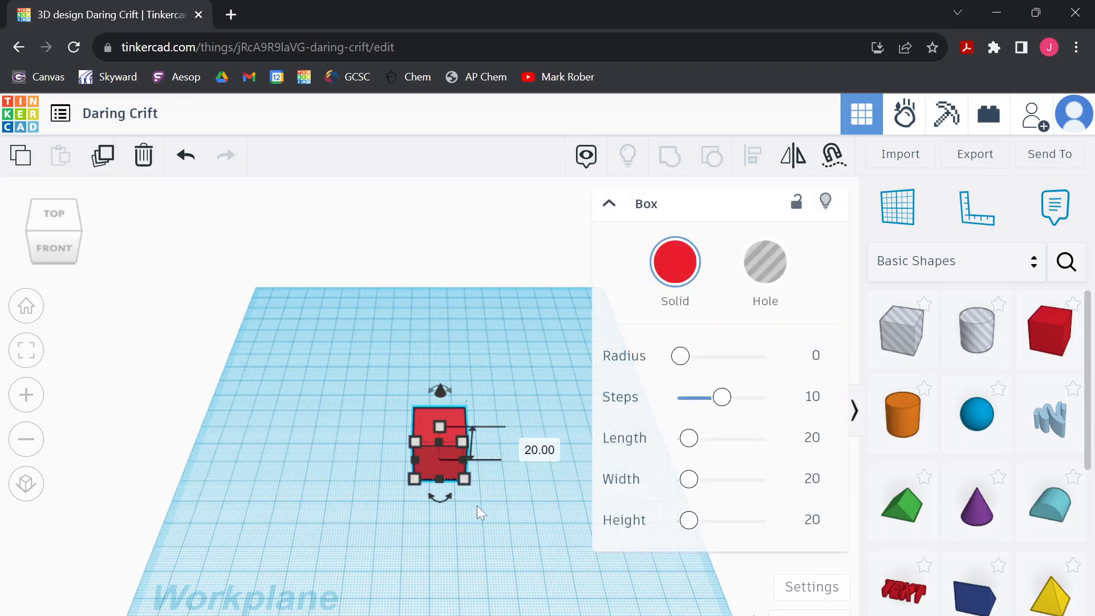
{"action": "right_click_drag", "start_coordinate": [477, 506], "coordinate": [512, 473]}
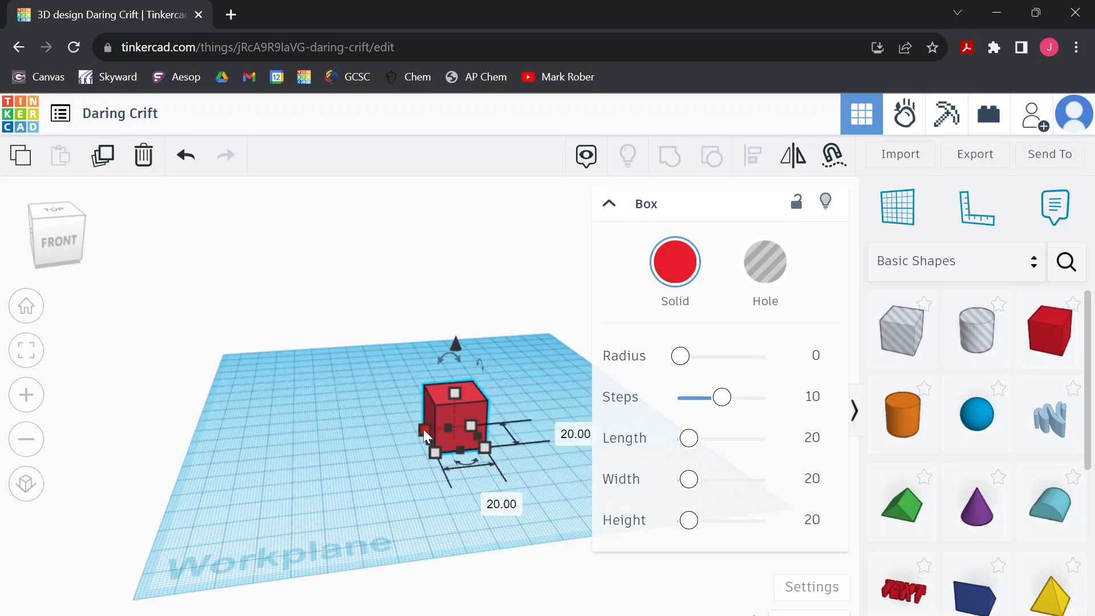
{"action": "left_click_drag", "start_coordinate": [423, 429], "coordinate": [365, 416]}
{"action": "left_click", "coordinate": [401, 384]}
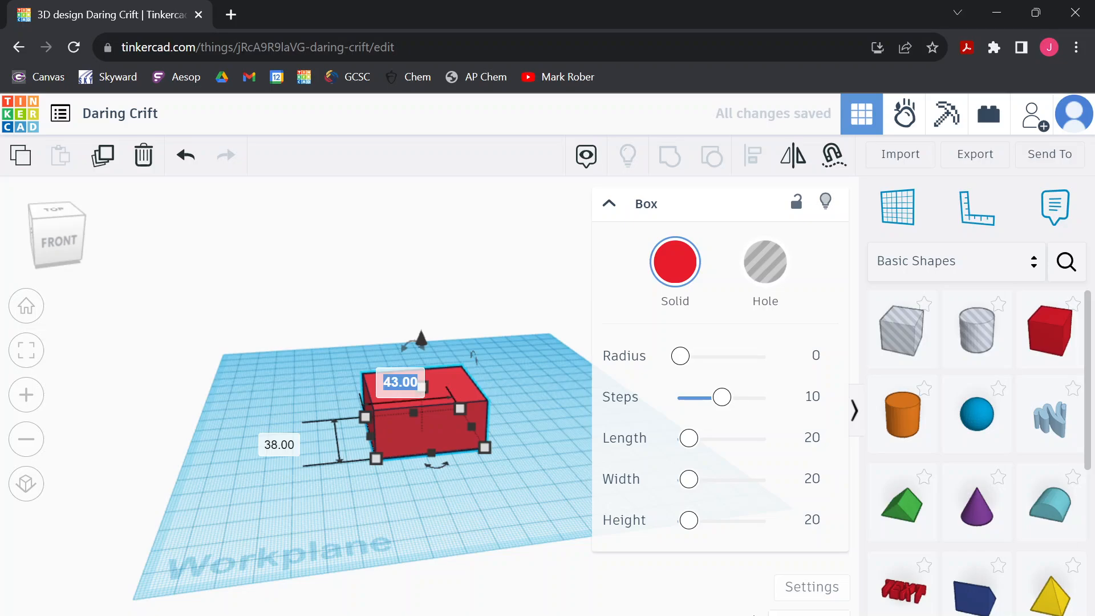
{"action": "type", "text": "40"}
{"action": "left_click", "coordinate": [296, 444]}
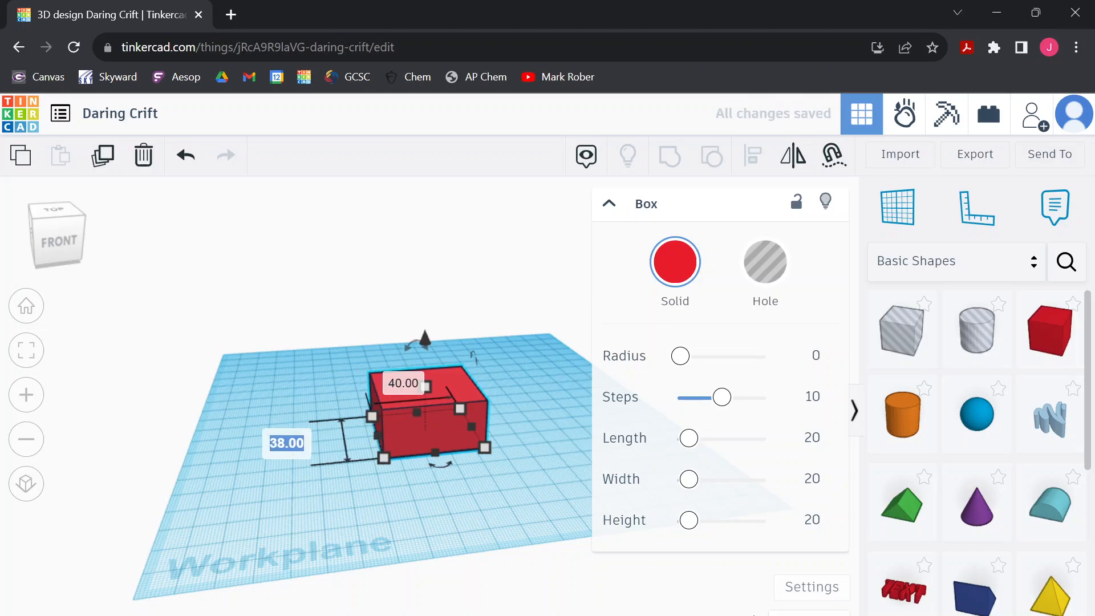
{"action": "type", "text": "30"}
{"action": "key", "text": "Return"}
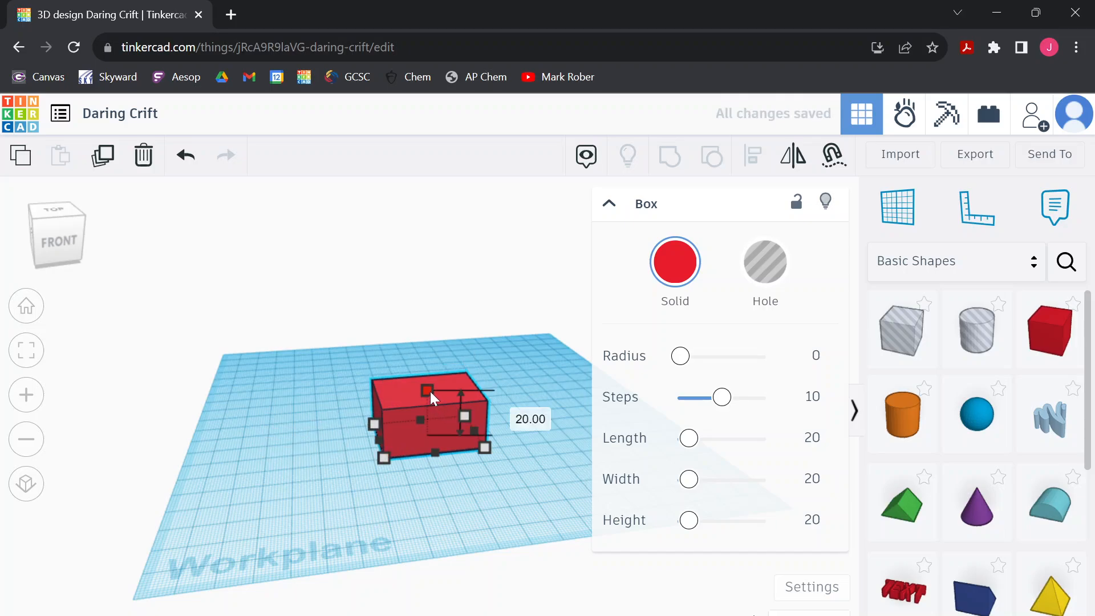
Set the box's height to 10 mm
{"action": "left_click_drag", "start_coordinate": [430, 392], "coordinate": [431, 421]}
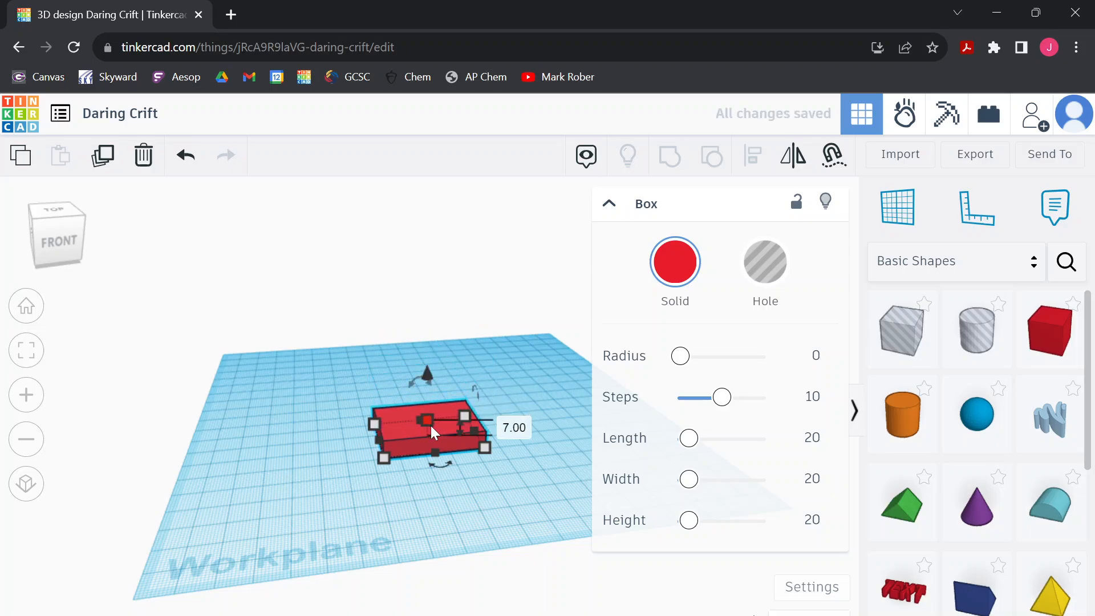
{"action": "left_click", "coordinate": [513, 427]}
{"action": "type", "text": "10"}
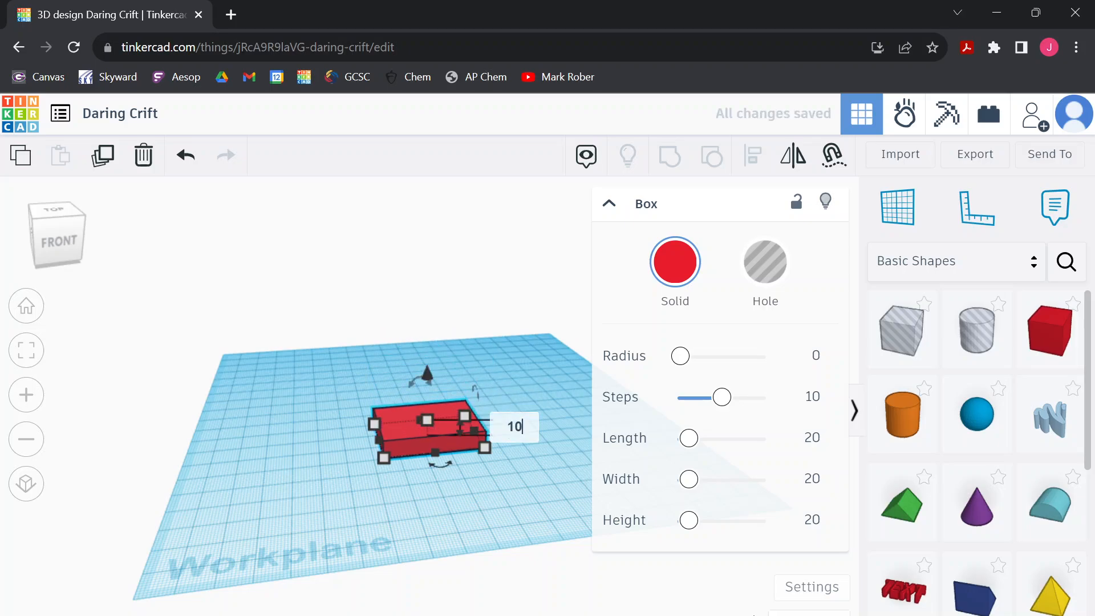
{"action": "key", "text": "Return"}
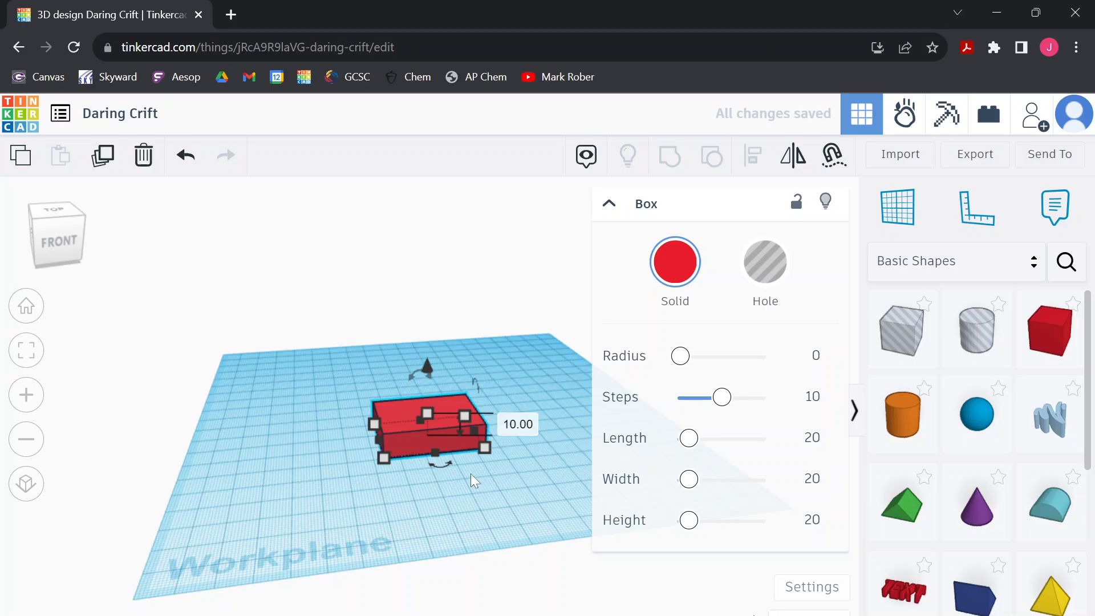
Try rotating the box on the workplane and undo the rotation
{"action": "left_click_drag", "start_coordinate": [439, 461], "coordinate": [399, 485]}
{"action": "left_click_drag", "start_coordinate": [484, 386], "coordinate": [482, 344]}
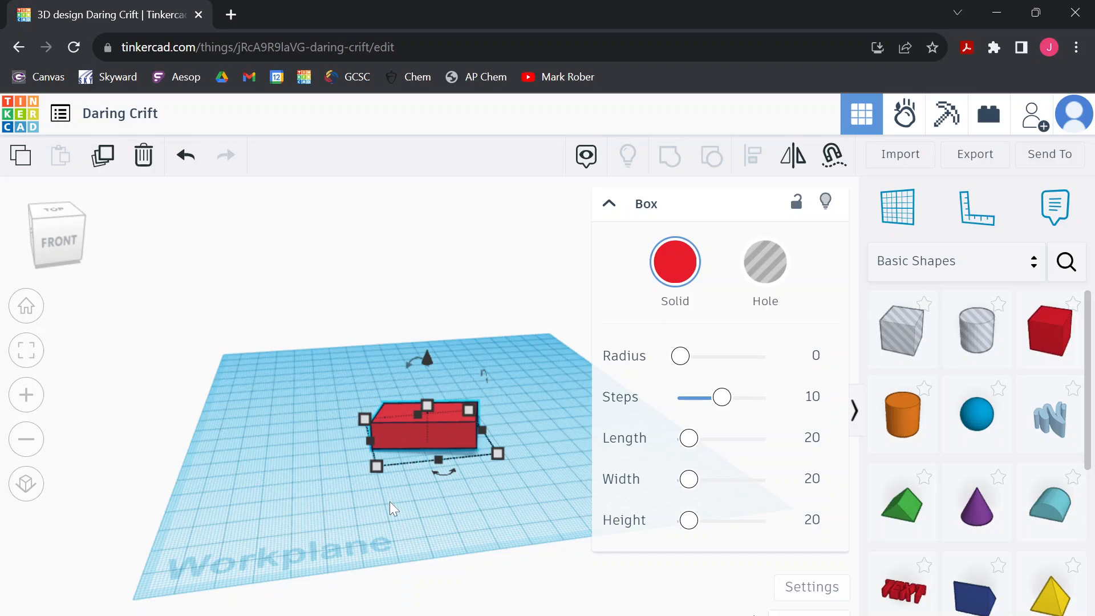
{"action": "key", "text": "ctrl+z"}
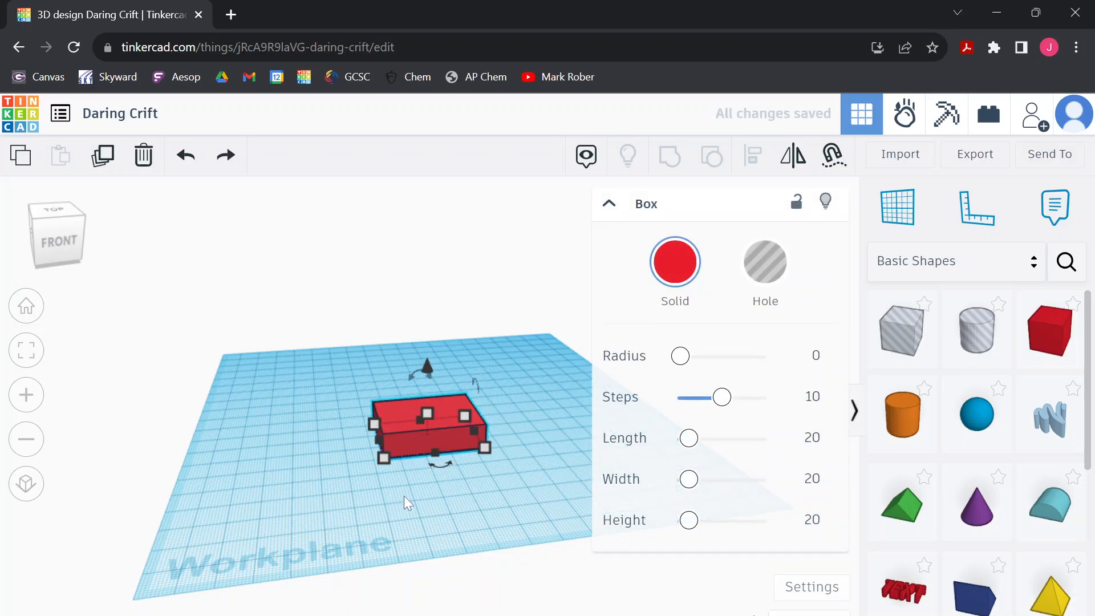
Stretch the box's front edge forward to a depth of 45 mm and raise the box 6 mm above the workplane
{"action": "mouse_move", "coordinate": [436, 452]}
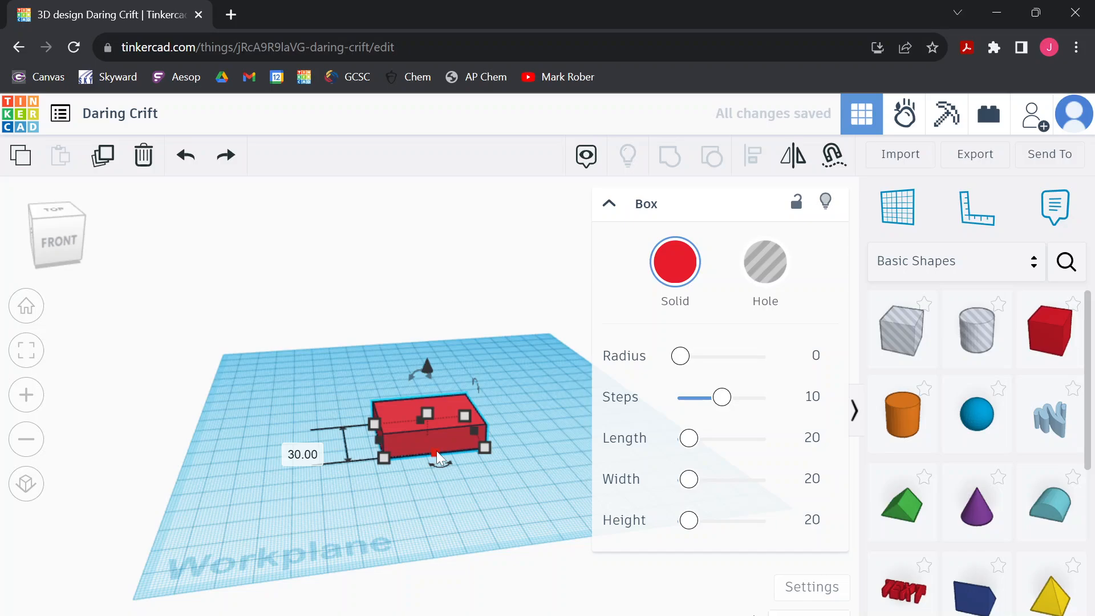
{"action": "mouse_move", "coordinate": [436, 450]}
{"action": "left_mouse_down"}
{"action": "mouse_move", "coordinate": [451, 496]}
{"action": "mouse_move", "coordinate": [446, 452]}
{"action": "mouse_move", "coordinate": [446, 470]}
{"action": "left_mouse_up"}
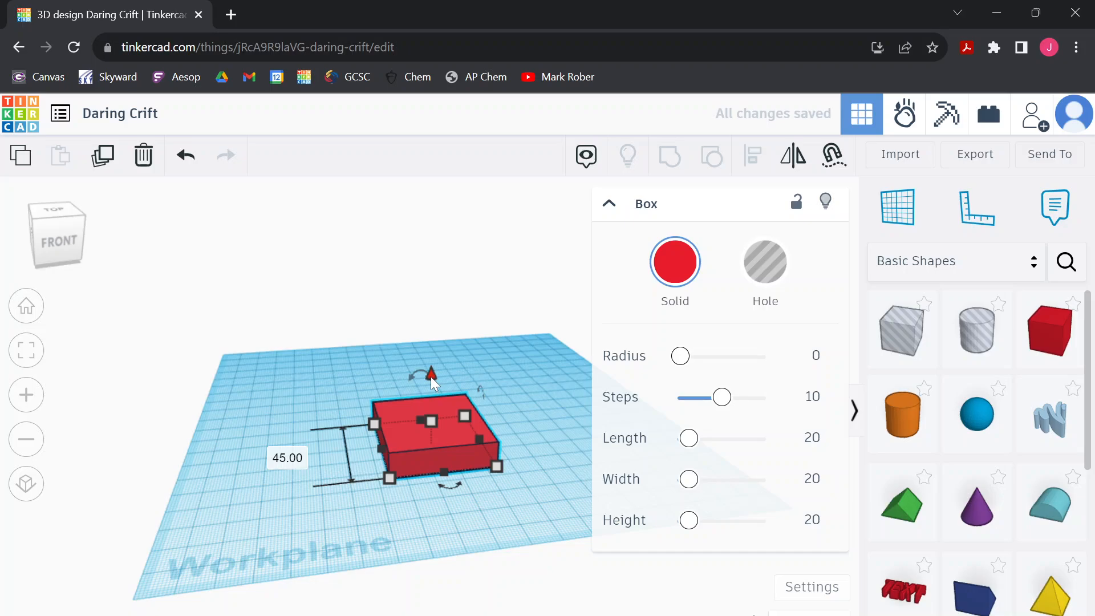
{"action": "mouse_move", "coordinate": [432, 379]}
{"action": "left_mouse_down"}
{"action": "mouse_move", "coordinate": [440, 399]}
{"action": "mouse_move", "coordinate": [442, 349]}
{"action": "mouse_move", "coordinate": [447, 398]}
{"action": "mouse_move", "coordinate": [443, 354]}
{"action": "mouse_move", "coordinate": [444, 366]}
{"action": "left_mouse_up"}
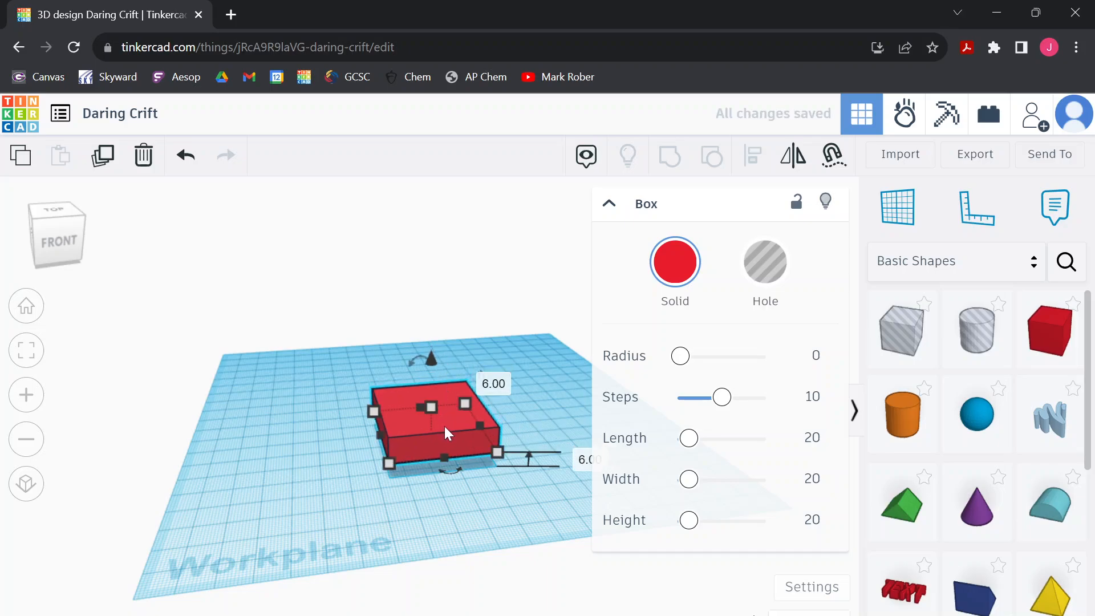
Slide the raised box slightly toward the workplane's front left and lower it 6 mm so it rests on the workplane
{"action": "left_click_drag", "start_coordinate": [444, 426], "coordinate": [422, 437]}
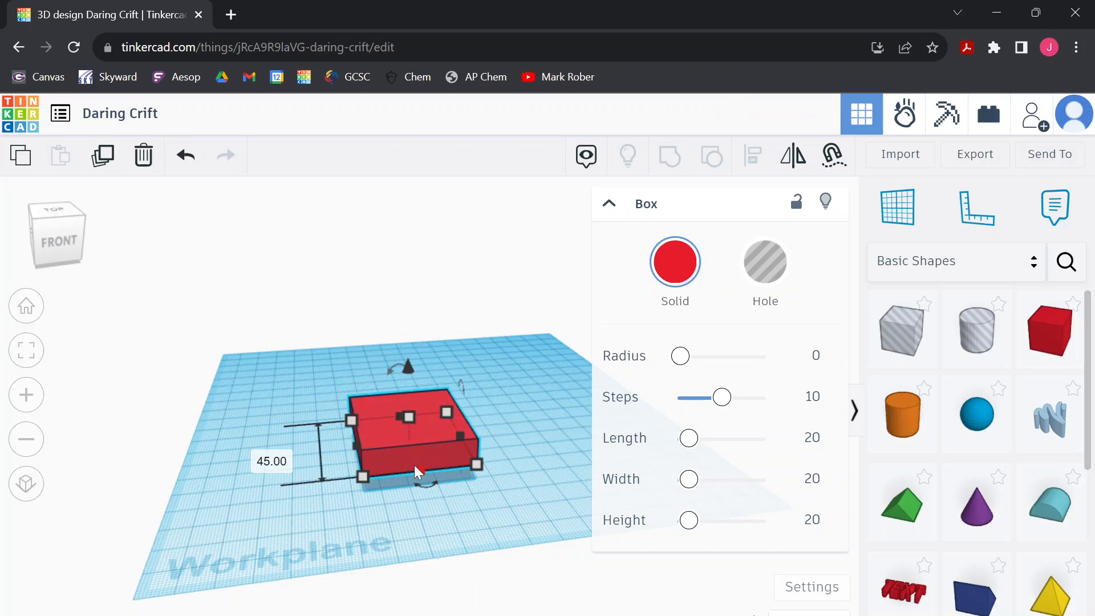
{"action": "left_click", "coordinate": [533, 452]}
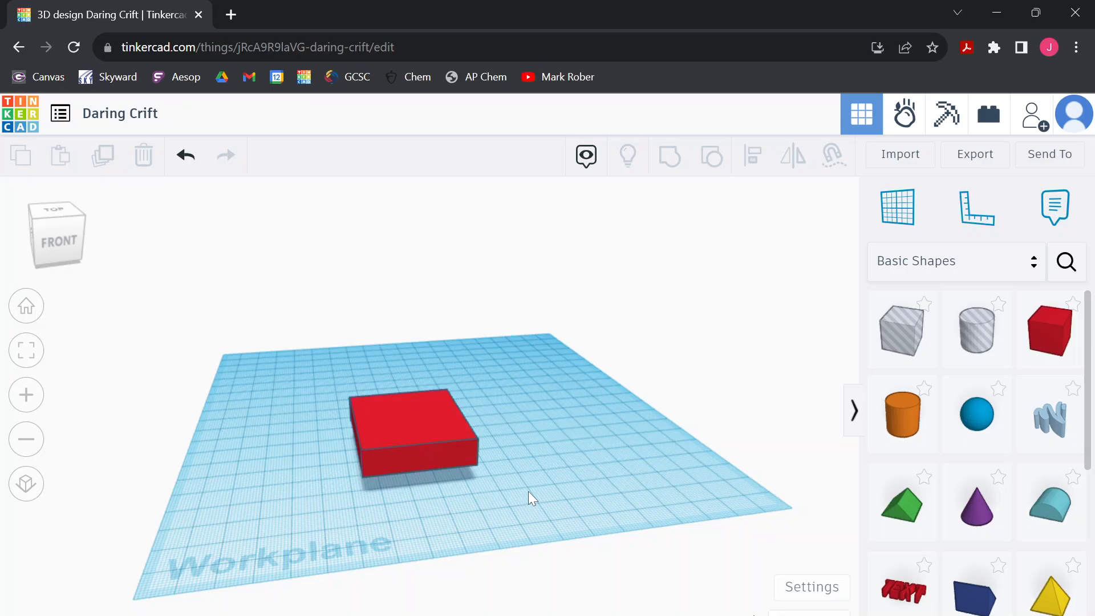
{"action": "right_click_drag", "start_coordinate": [535, 489], "coordinate": [488, 449]}
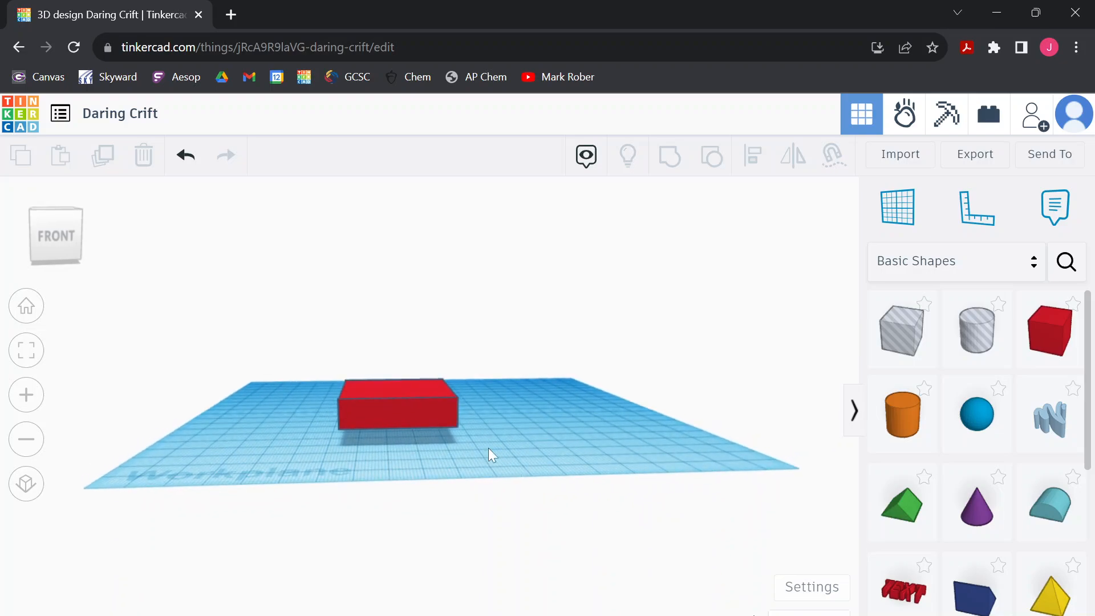
{"action": "left_click", "coordinate": [402, 394]}
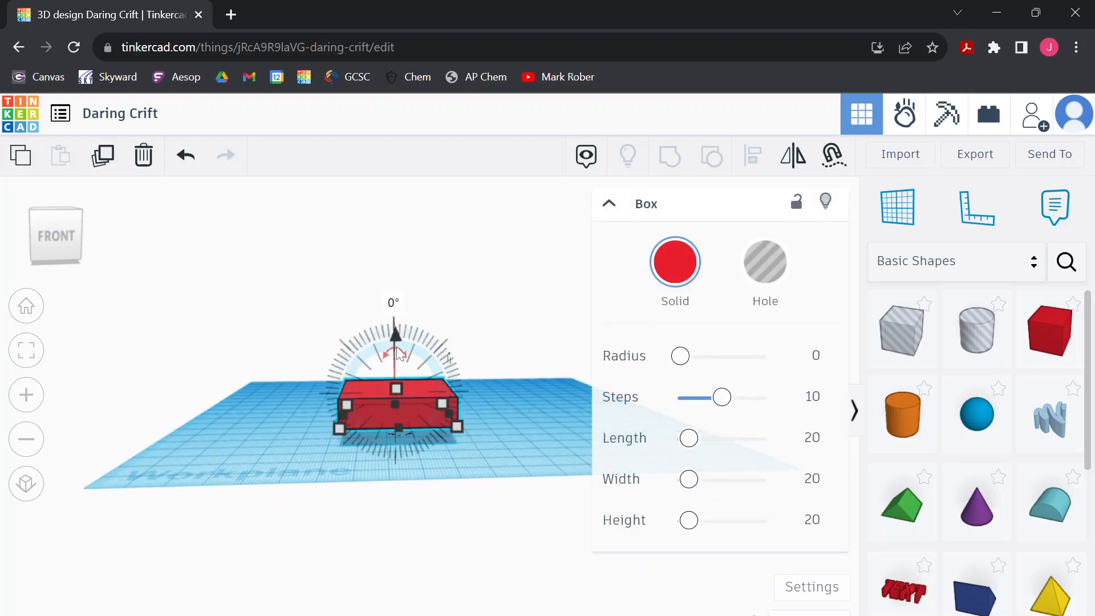
{"action": "left_click_drag", "start_coordinate": [398, 339], "coordinate": [398, 352]}
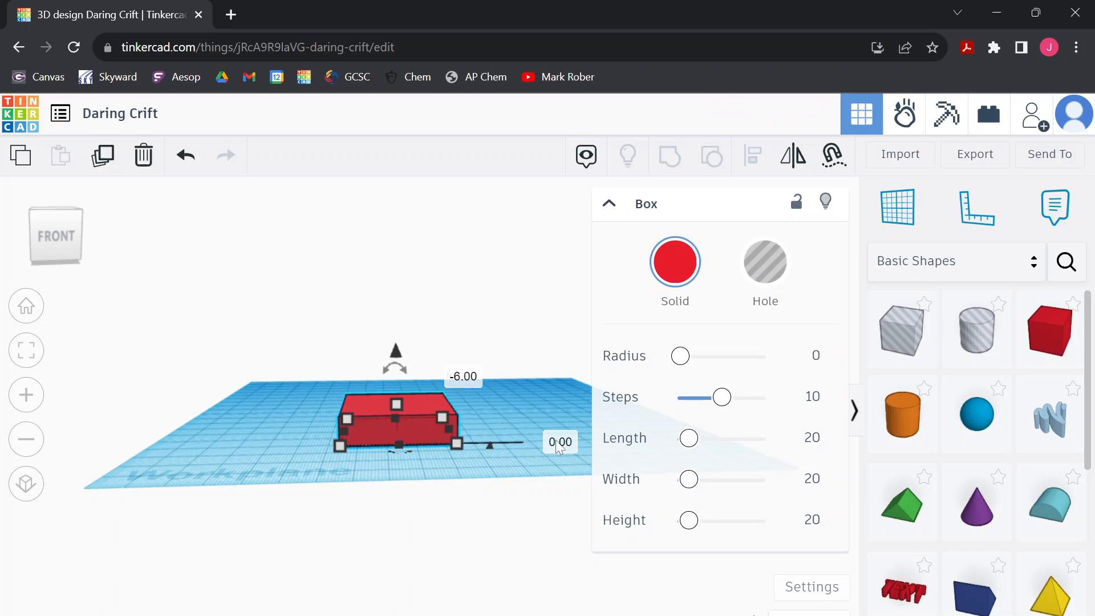
{"action": "left_click", "coordinate": [508, 464]}
{"action": "right_click_drag", "start_coordinate": [506, 460], "coordinate": [479, 475]}
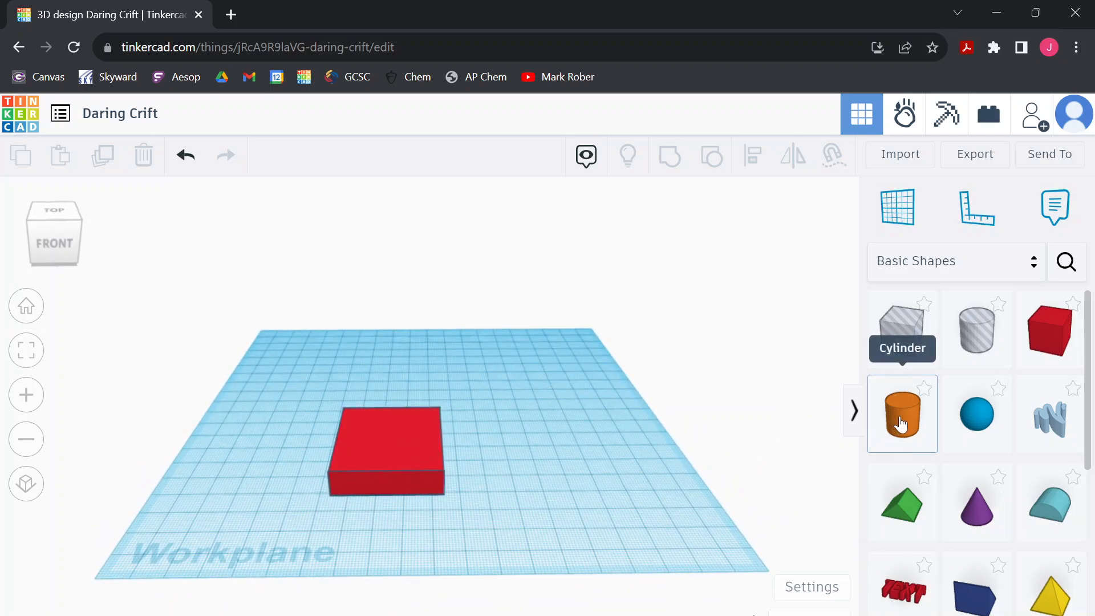
Place a solid cylinder on the top face of the red box, near its centre, and check how it sits from the front
{"action": "left_click_drag", "start_coordinate": [906, 422], "coordinate": [393, 443]}
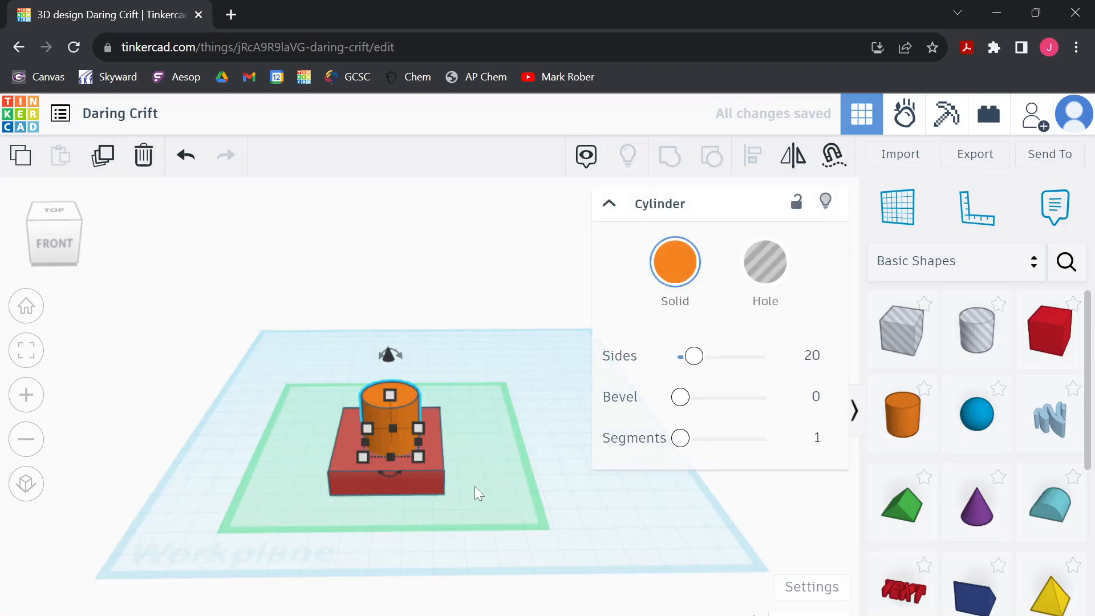
{"action": "right_click_drag", "start_coordinate": [474, 535], "coordinate": [489, 494]}
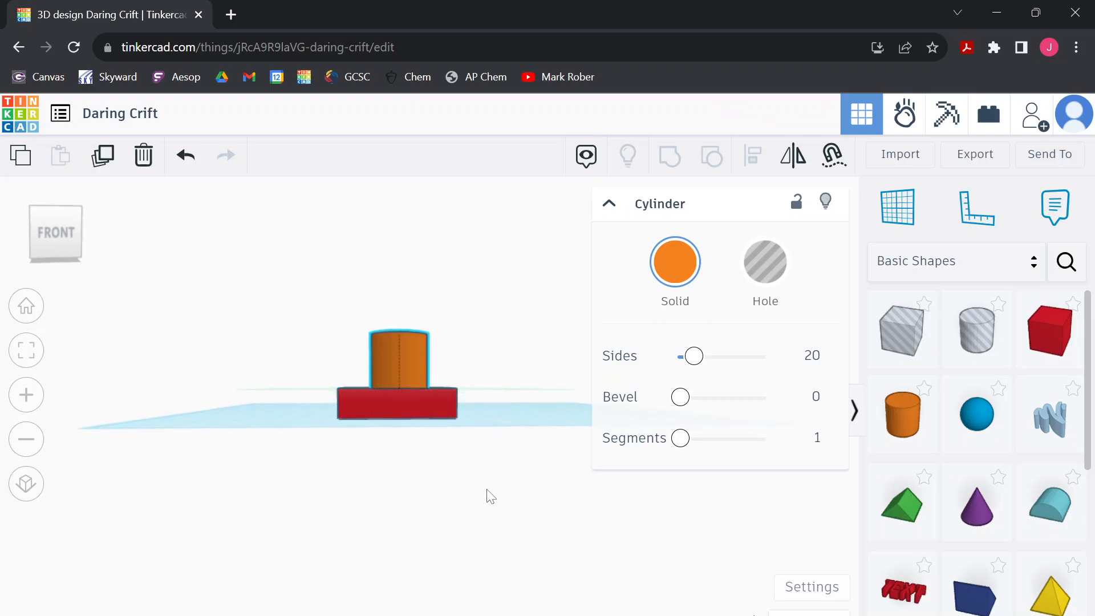
{"action": "left_click", "coordinate": [427, 389]}
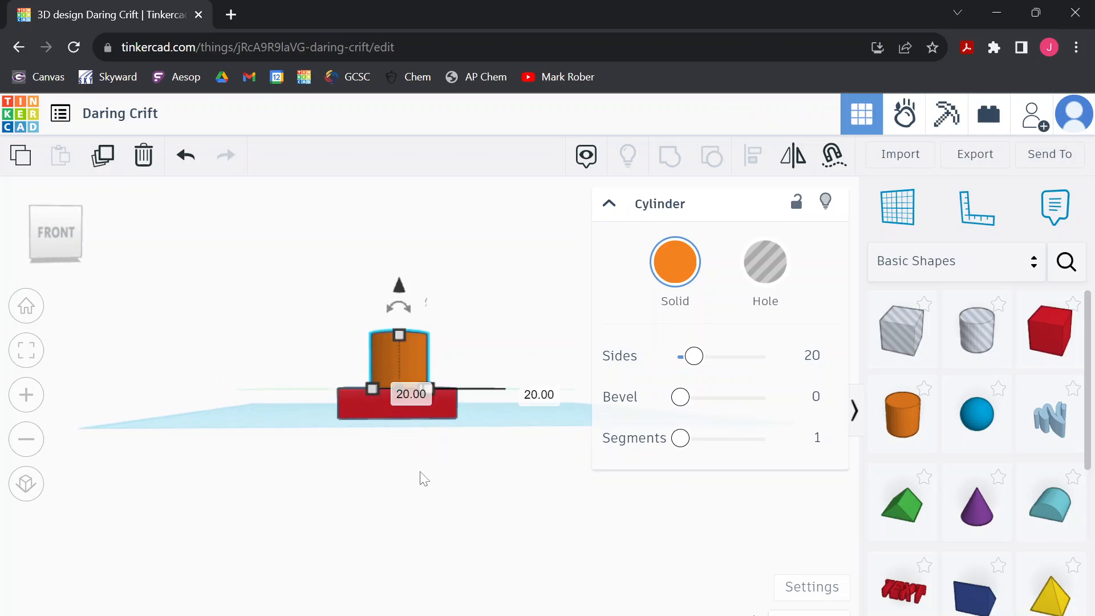
{"action": "left_click", "coordinate": [485, 415]}
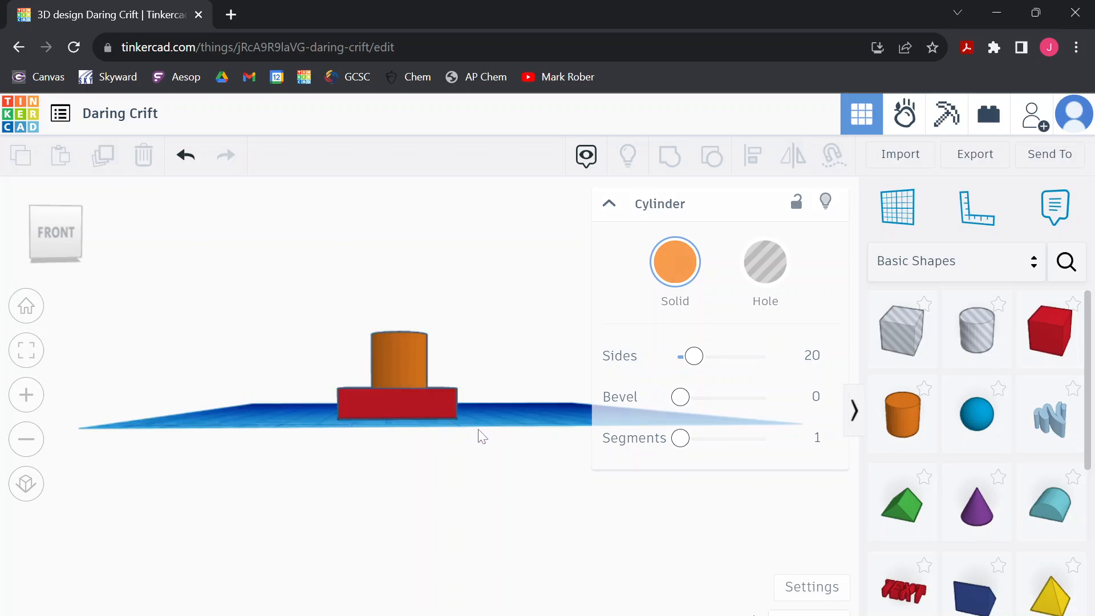
Nudge the orange cylinder about 1.16 mm to the left on top of the red box
{"action": "right_click_drag", "start_coordinate": [495, 414], "coordinate": [455, 470]}
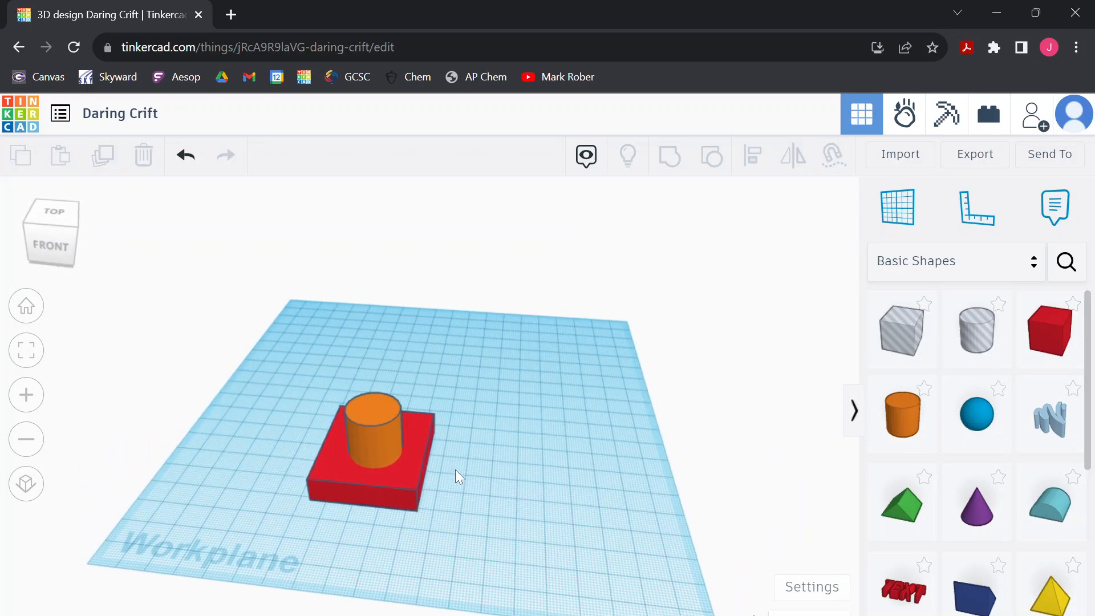
{"action": "left_click", "coordinate": [372, 436]}
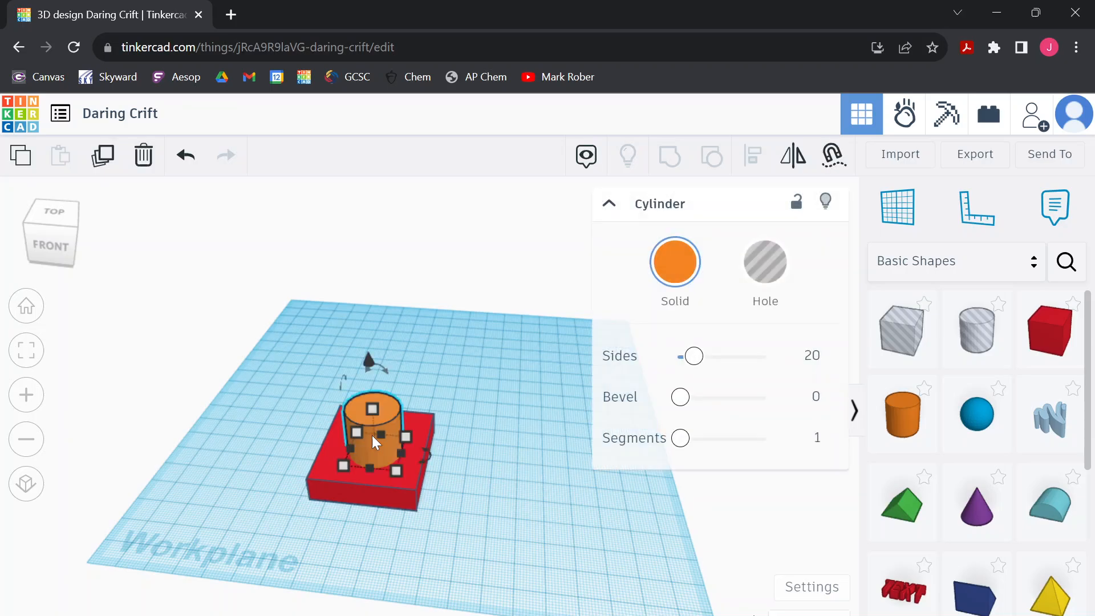
{"action": "mouse_move", "coordinate": [378, 450]}
{"action": "left_mouse_down"}
{"action": "mouse_move", "coordinate": [386, 437]}
{"action": "mouse_move", "coordinate": [376, 449]}
{"action": "left_mouse_up"}
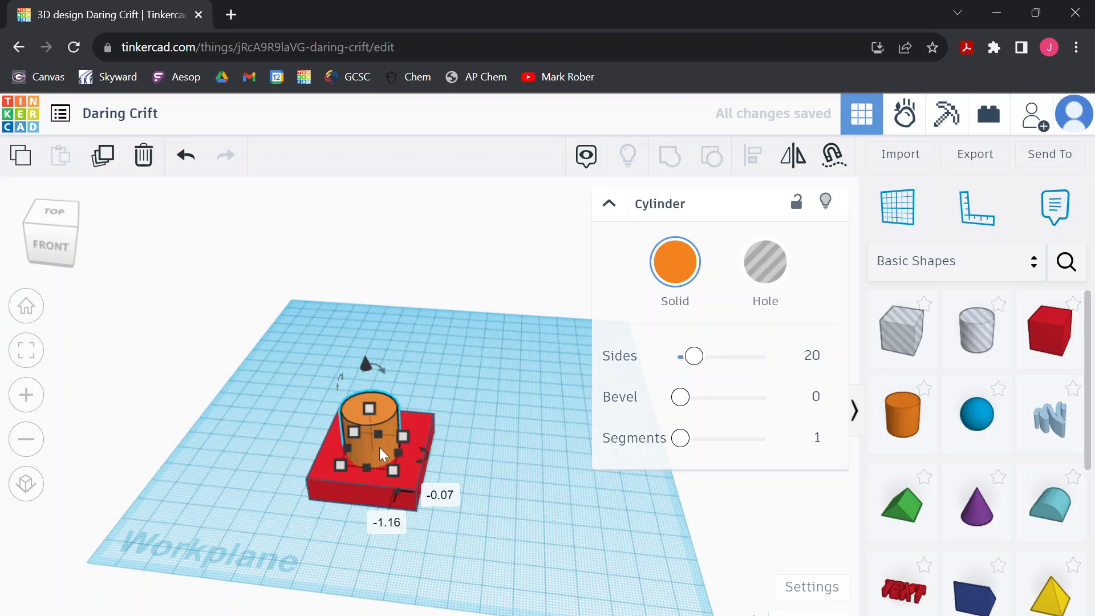
Stretch the cylinder slightly taller and lower it down into the red box so only its upper part protrudes
{"action": "mouse_move", "coordinate": [368, 409]}
{"action": "left_mouse_down"}
{"action": "mouse_move", "coordinate": [367, 393]}
{"action": "mouse_move", "coordinate": [368, 404]}
{"action": "left_mouse_up"}
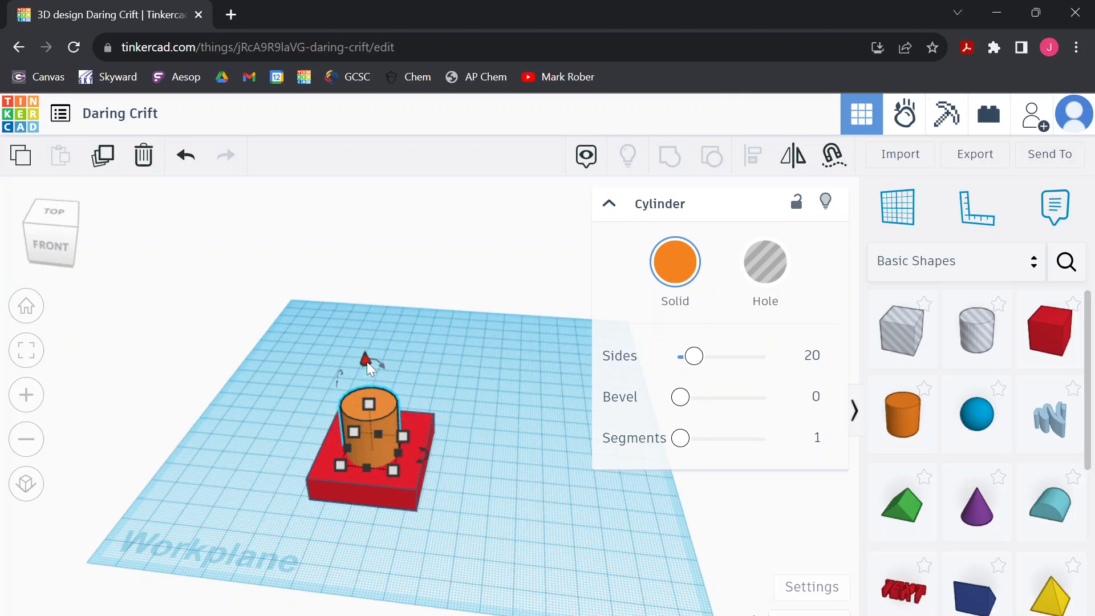
{"action": "left_click_drag", "start_coordinate": [368, 361], "coordinate": [373, 399]}
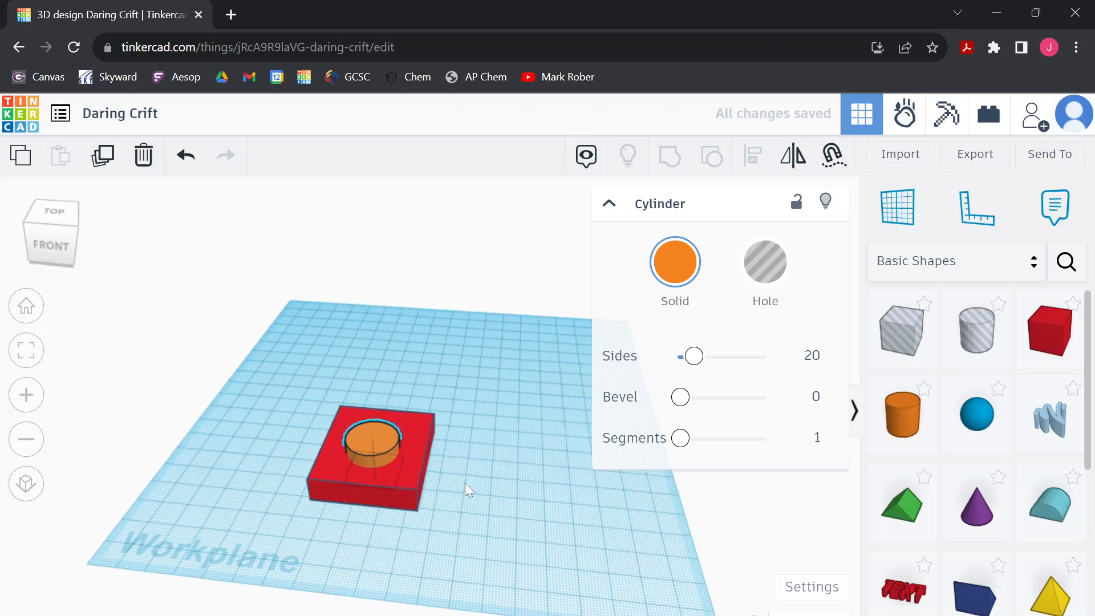
{"action": "mouse_move", "coordinate": [464, 483]}
{"action": "right_mouse_down"}
{"action": "mouse_move", "coordinate": [479, 457]}
{"action": "mouse_move", "coordinate": [461, 500]}
{"action": "mouse_move", "coordinate": [441, 511]}
{"action": "mouse_move", "coordinate": [474, 478]}
{"action": "right_mouse_up"}
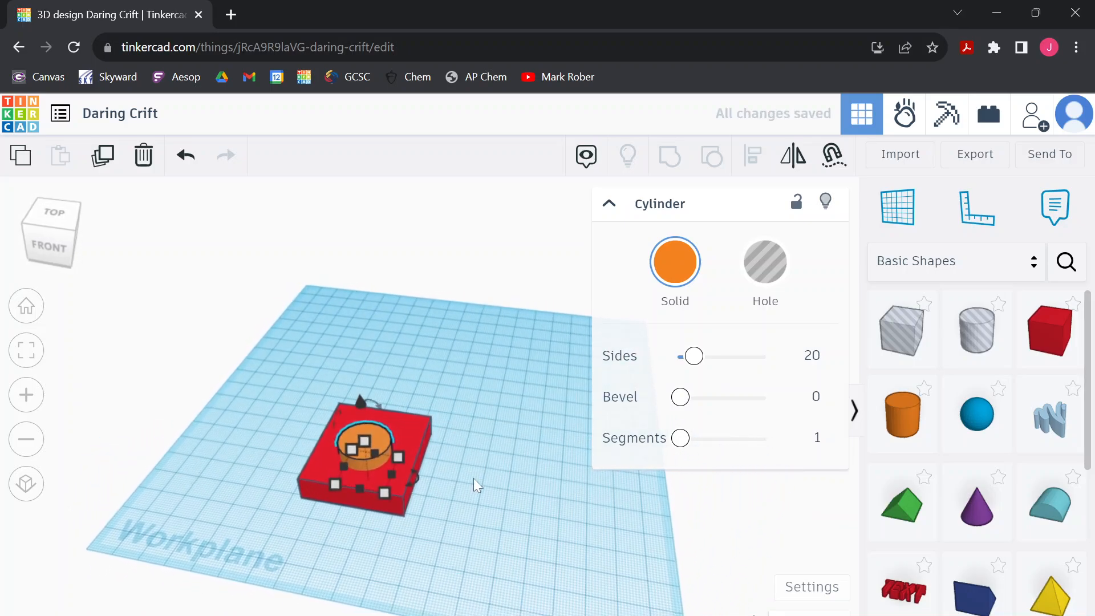
Turn the cylinder into a hole and group it with the red box to cut a round opening
{"action": "left_click", "coordinate": [764, 263]}
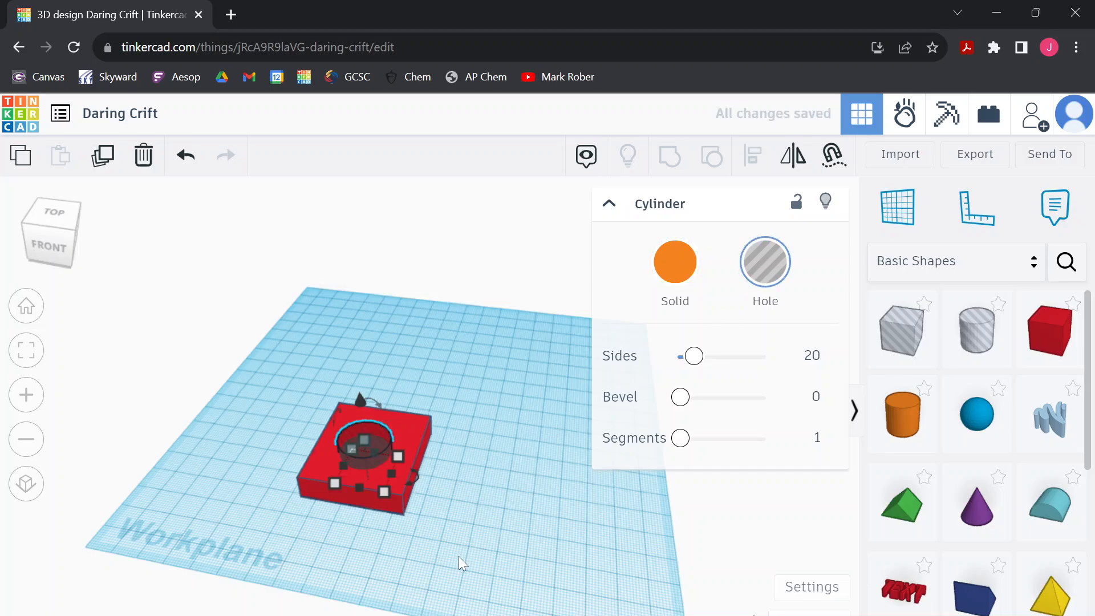
{"action": "left_click", "coordinate": [477, 529]}
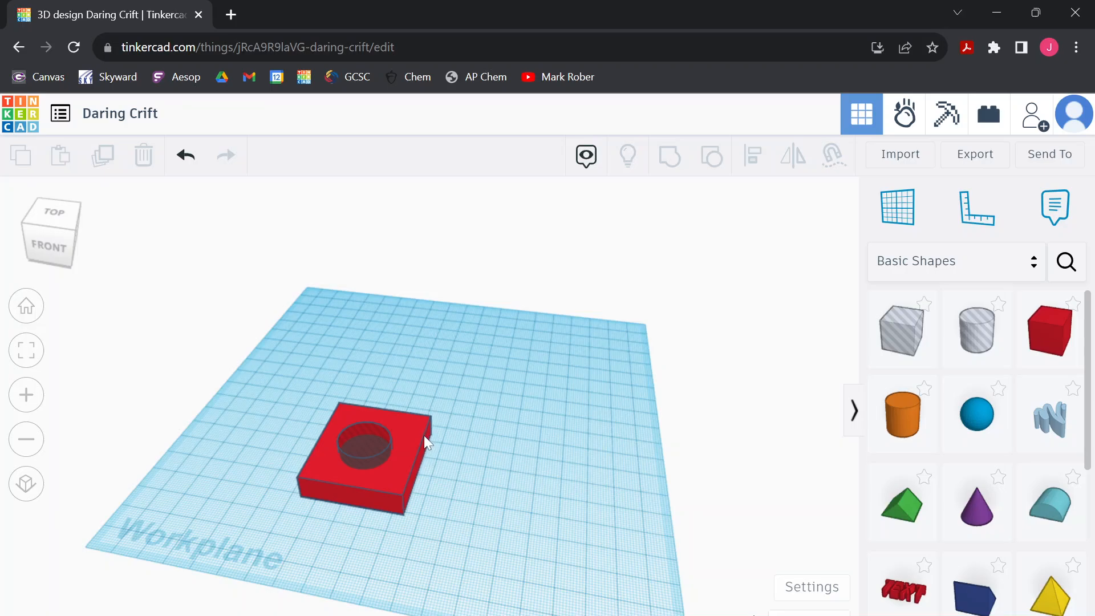
{"action": "left_click", "coordinate": [374, 442]}
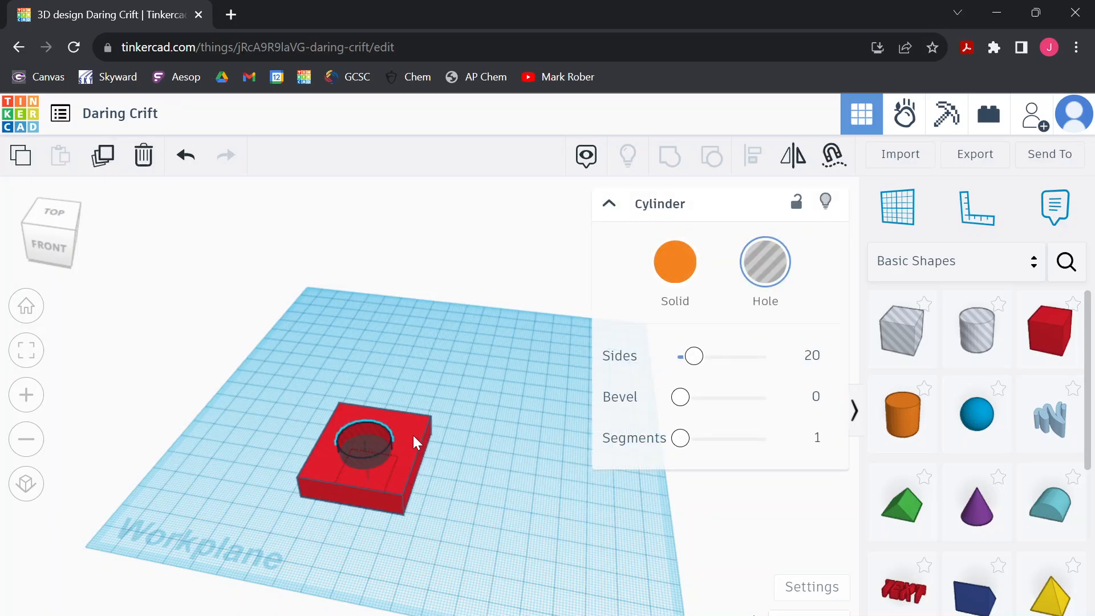
{"action": "left_click", "coordinate": [413, 436], "text": "shift"}
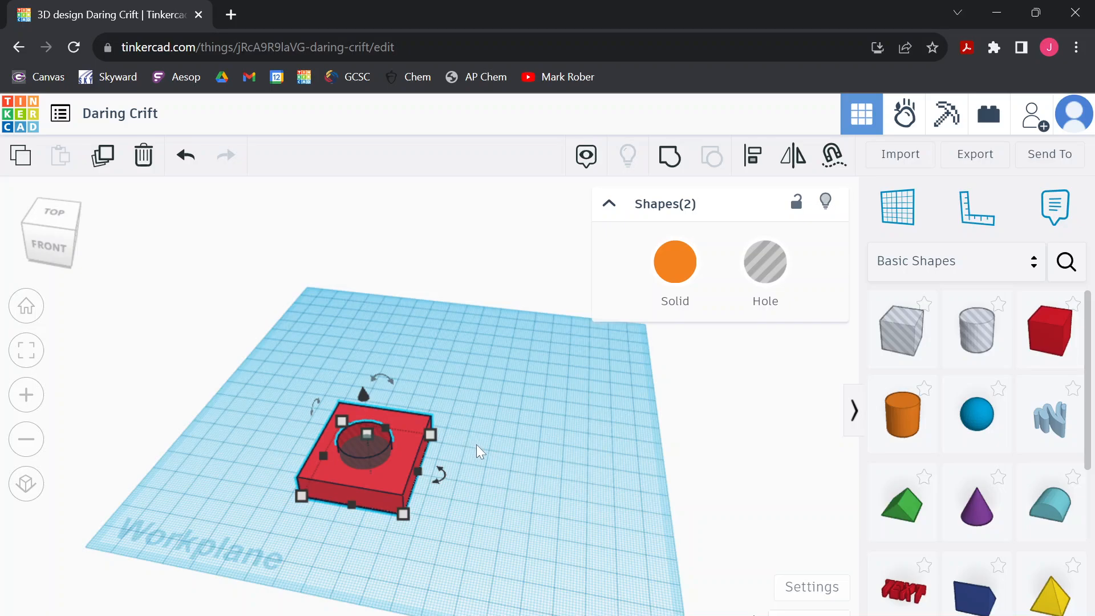
{"action": "left_click", "coordinate": [672, 157]}
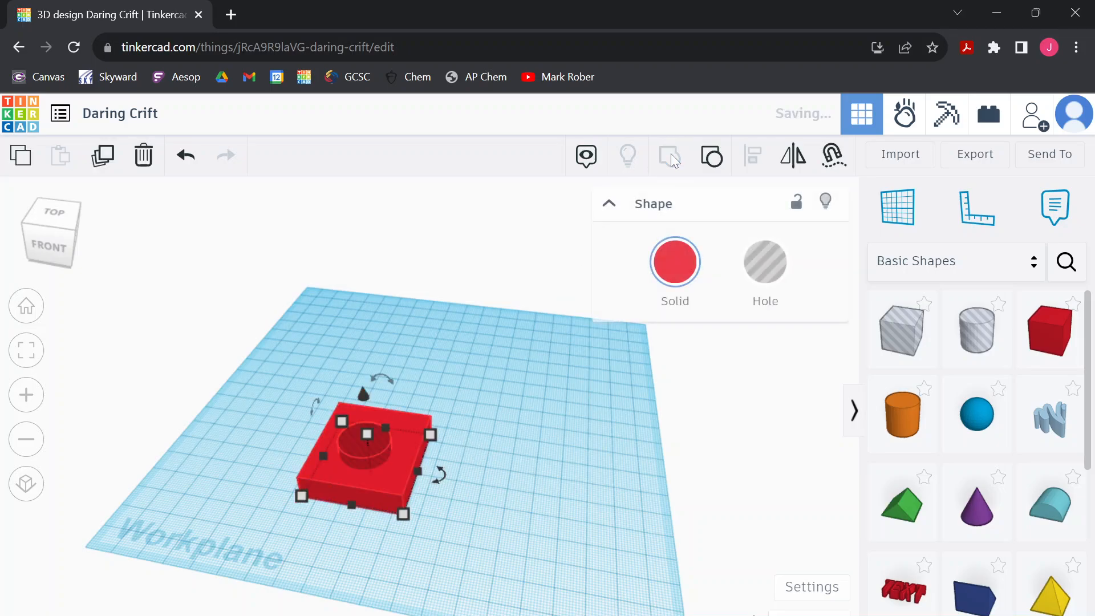
{"action": "left_click", "coordinate": [508, 502]}
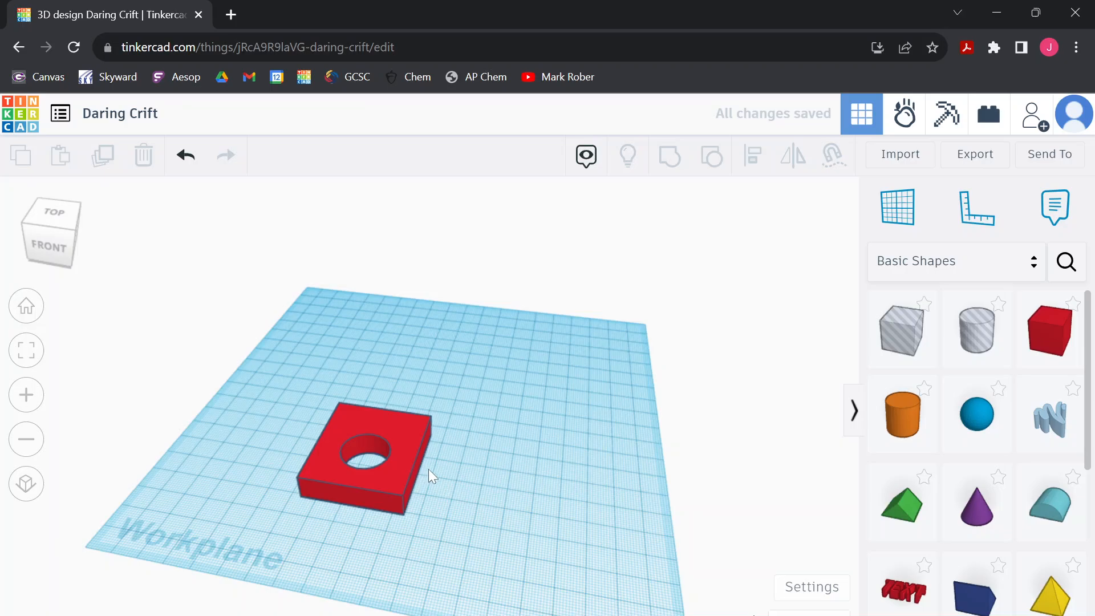
Place a solid cone on the box's top face near the back right corner and set its base to 14 by 14 mm
{"action": "mouse_move", "coordinate": [428, 469]}
{"action": "right_mouse_down"}
{"action": "mouse_move", "coordinate": [439, 554]}
{"action": "mouse_move", "coordinate": [461, 500]}
{"action": "mouse_move", "coordinate": [432, 430]}
{"action": "mouse_move", "coordinate": [425, 458]}
{"action": "right_mouse_up"}
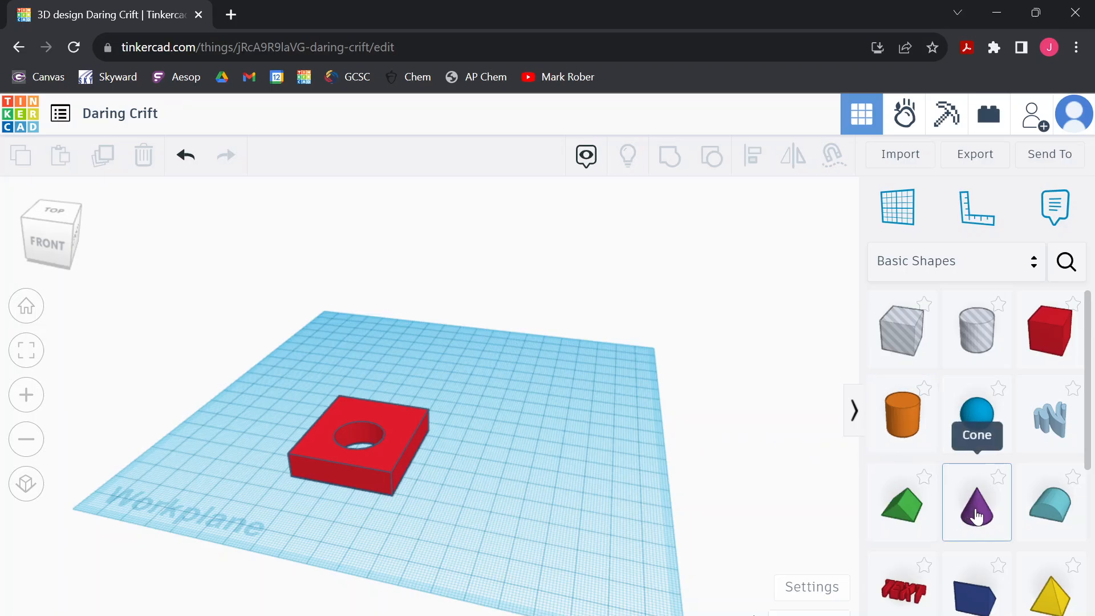
{"action": "left_click_drag", "start_coordinate": [978, 513], "coordinate": [402, 419]}
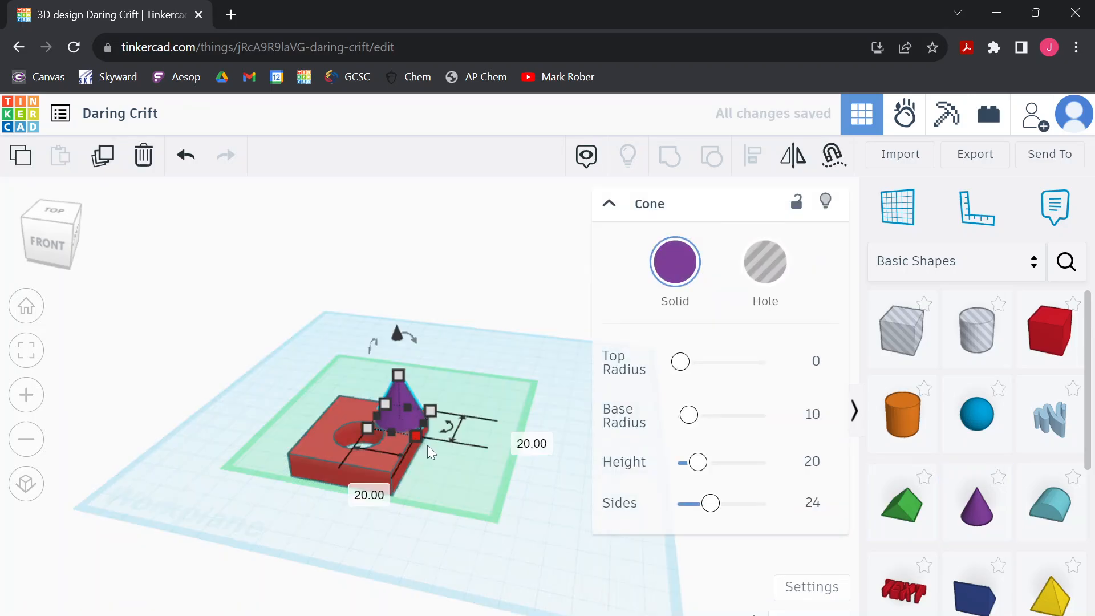
{"action": "scroll", "coordinate": [422, 441], "scroll_direction": "up", "scroll_amount": 1}
{"action": "scroll", "coordinate": [424, 436], "scroll_direction": "up", "scroll_amount": 3}
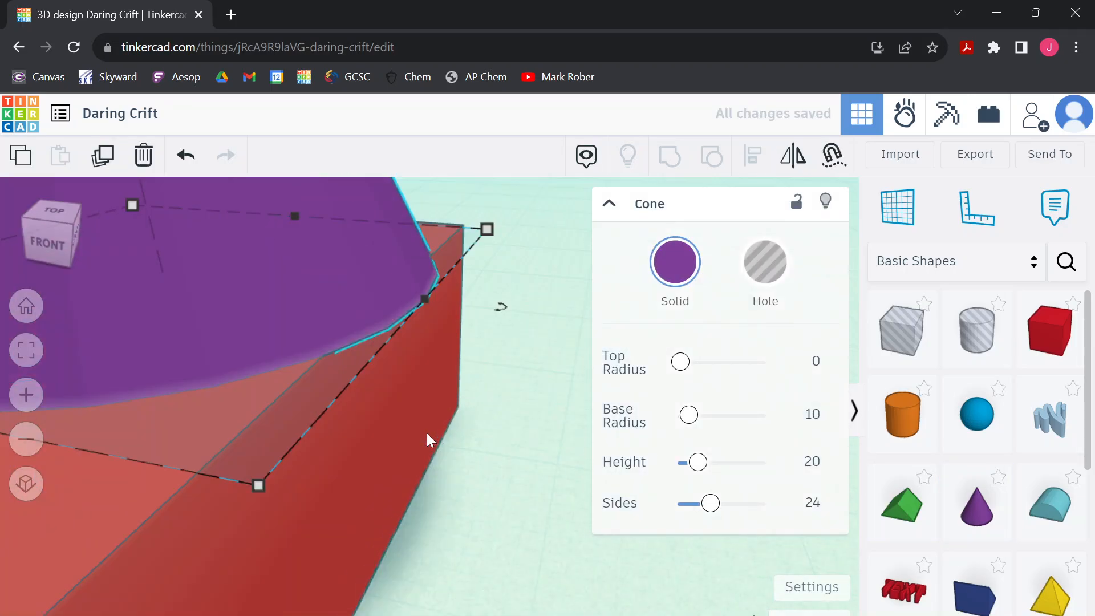
{"action": "scroll", "coordinate": [427, 433], "scroll_direction": "down", "scroll_amount": 2}
{"action": "mouse_move", "coordinate": [404, 450]}
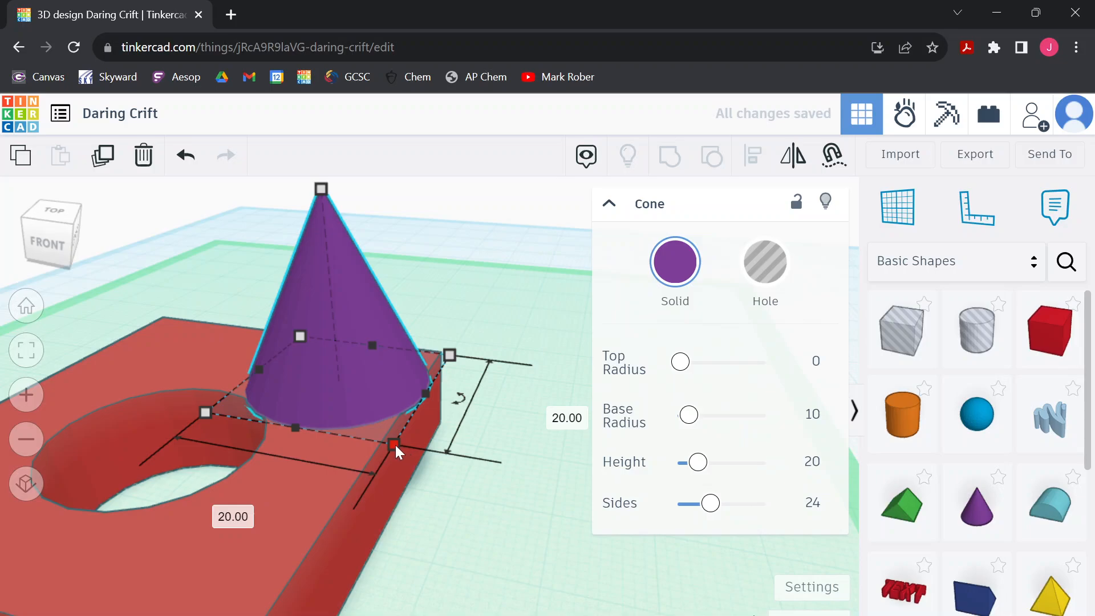
{"action": "left_click_drag", "start_coordinate": [396, 445], "coordinate": [368, 408]}
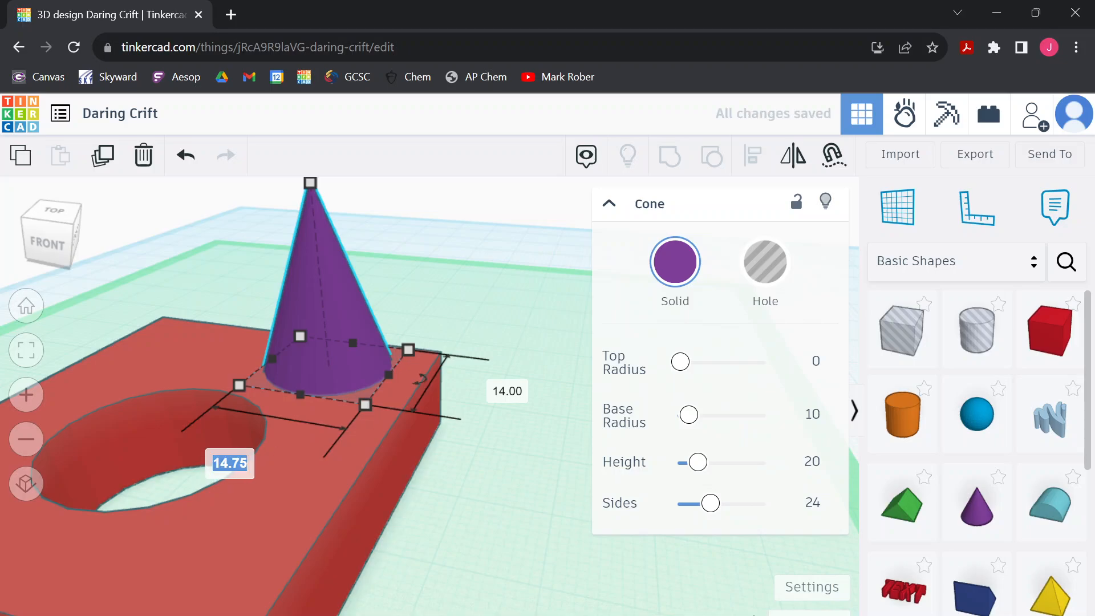
{"action": "type", "text": "14"}
{"action": "key", "text": "Return"}
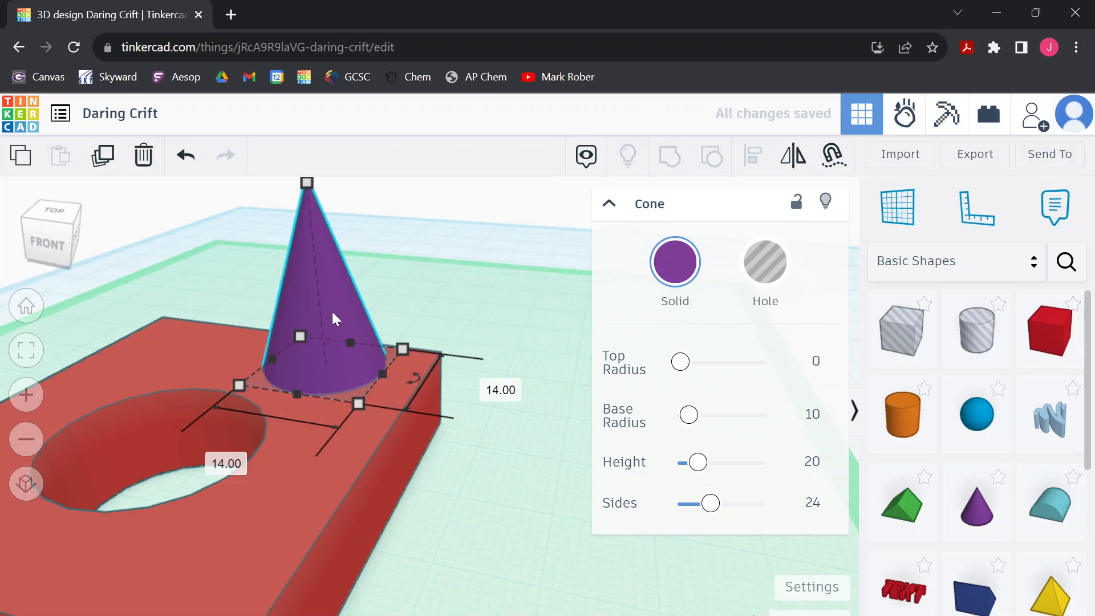
Shift the cone slightly forward from the box's back edge and shorten it to a low, flat cone
{"action": "left_click_drag", "start_coordinate": [333, 313], "coordinate": [343, 333]}
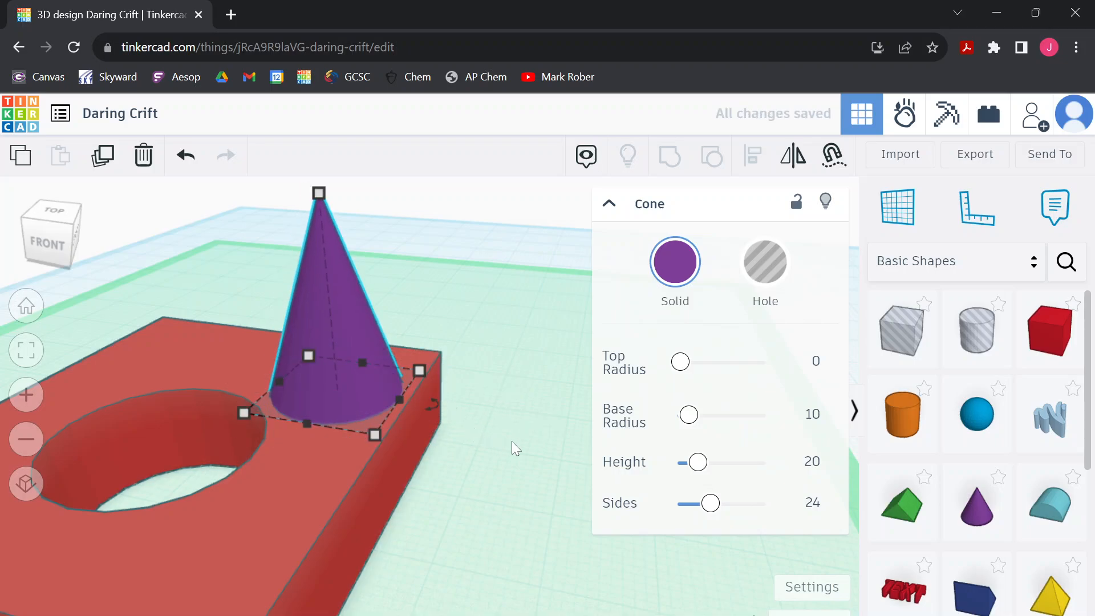
{"action": "right_click_drag", "start_coordinate": [525, 442], "coordinate": [471, 456]}
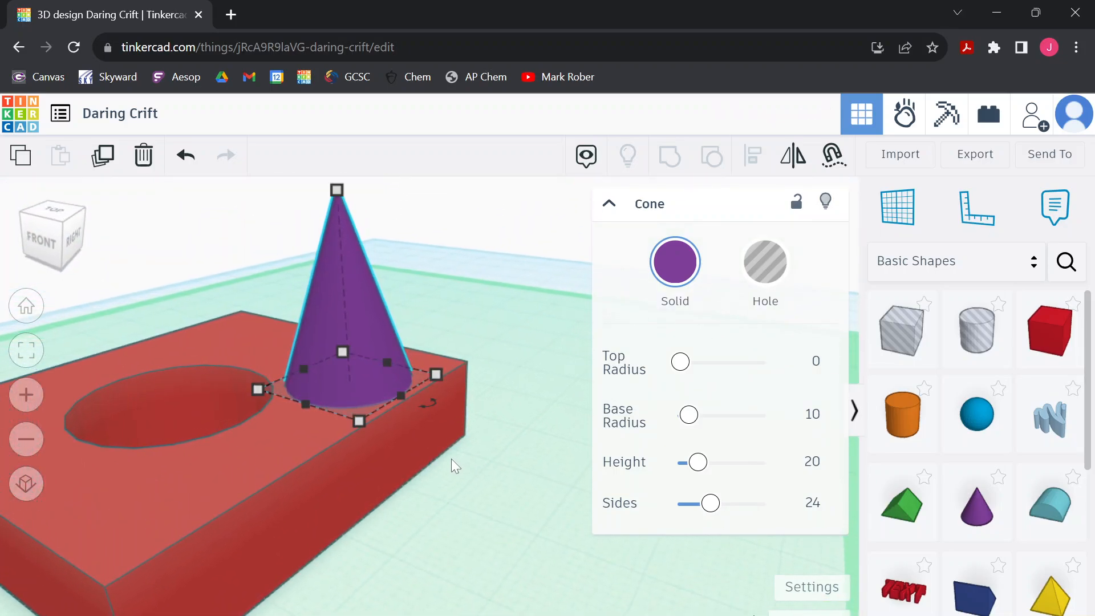
{"action": "left_click_drag", "start_coordinate": [336, 190], "coordinate": [347, 330]}
{"action": "left_click", "coordinate": [493, 518]}
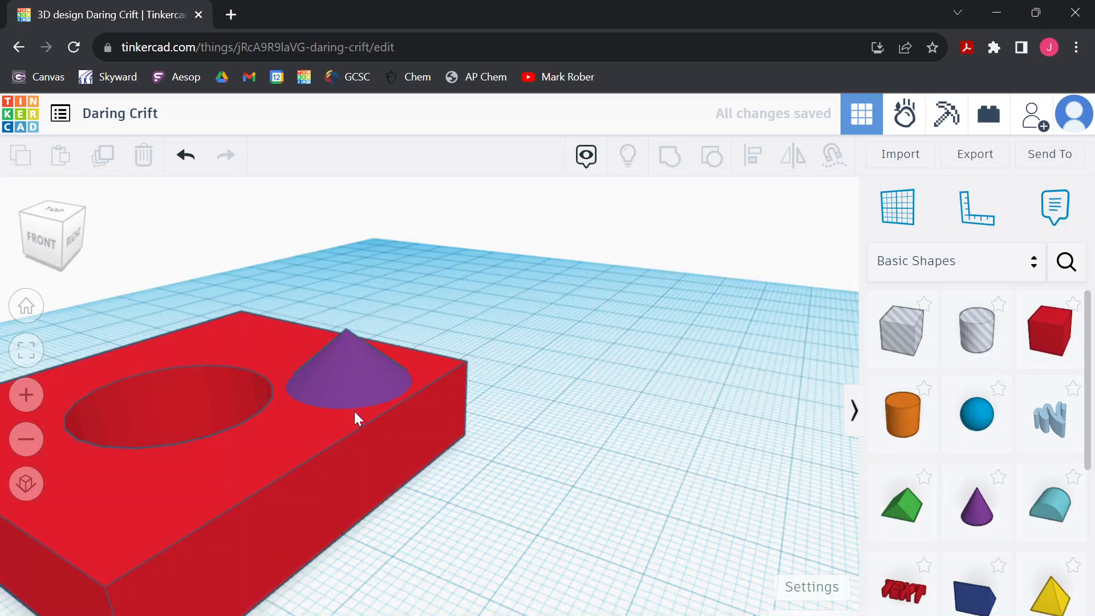
Group the purple cone with the red box into a single solid shape
{"action": "left_click", "coordinate": [354, 383]}
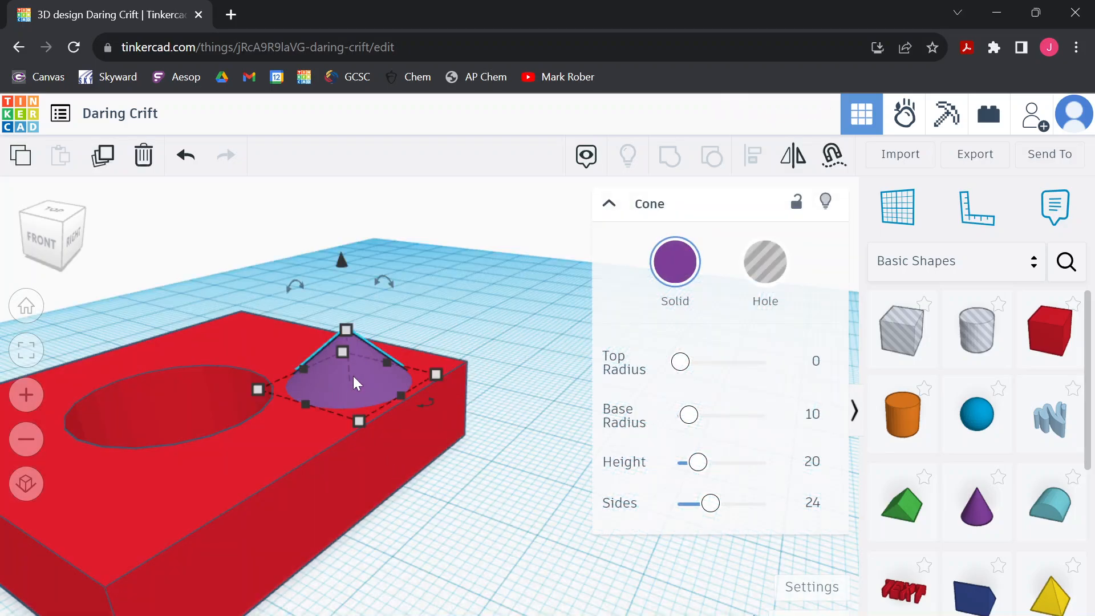
{"action": "left_click", "coordinate": [314, 468], "text": "shift"}
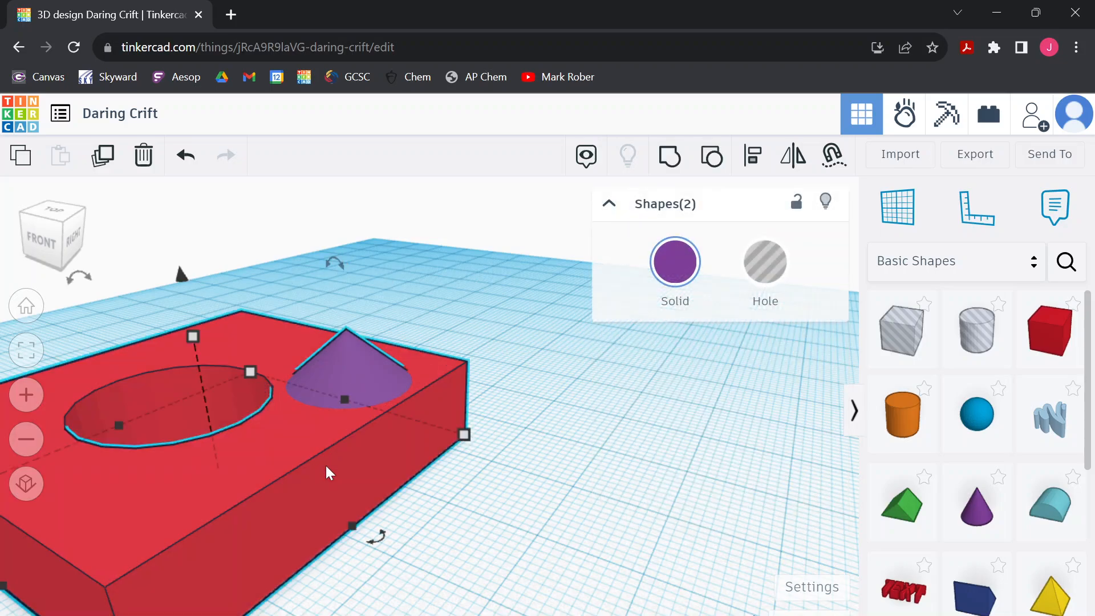
{"action": "left_click", "coordinate": [669, 160]}
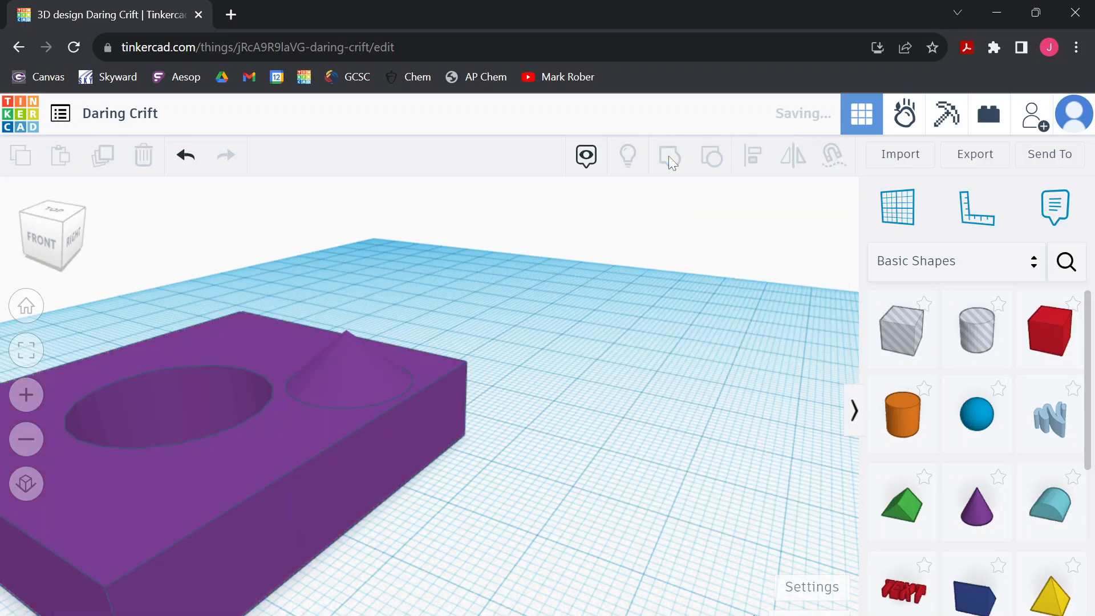
{"action": "left_click", "coordinate": [474, 505]}
Examine the grouped block, its round opening and its cone from several angles, and return to the home view
{"action": "right_click_drag", "start_coordinate": [473, 506], "coordinate": [578, 511]}
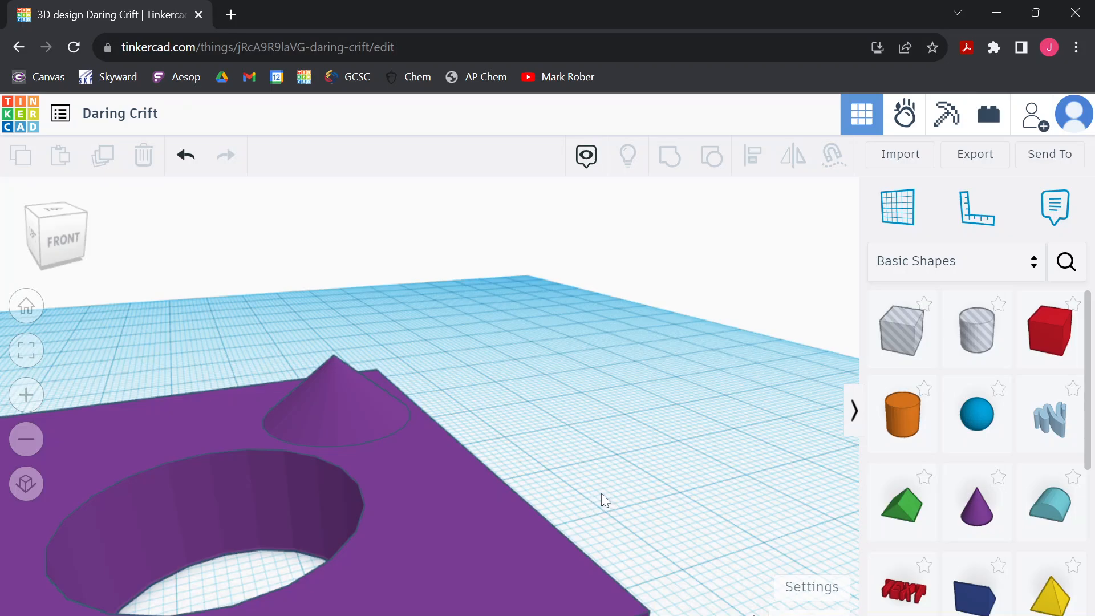
{"action": "scroll", "coordinate": [468, 505], "scroll_direction": "down", "scroll_amount": 5}
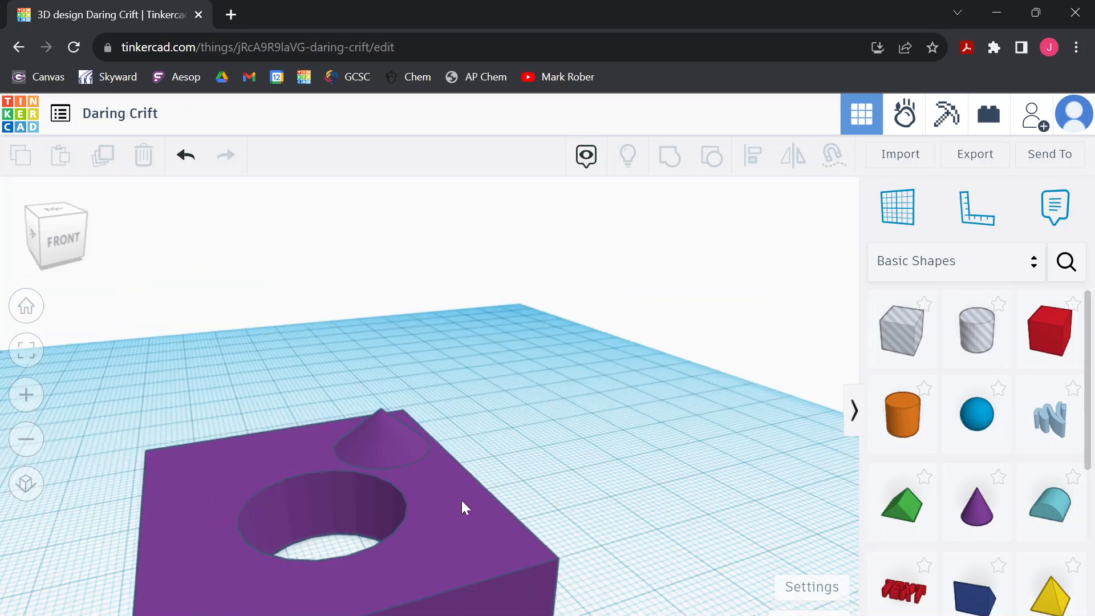
{"action": "scroll", "coordinate": [225, 531], "scroll_direction": "down", "scroll_amount": 3}
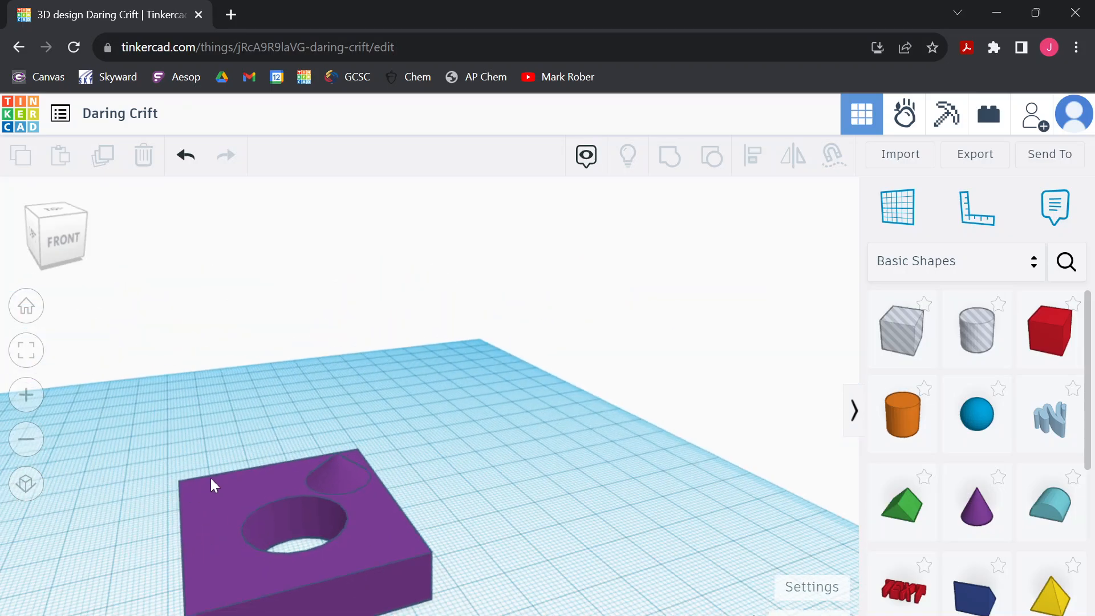
{"action": "right_click_drag", "start_coordinate": [258, 460], "coordinate": [272, 454]}
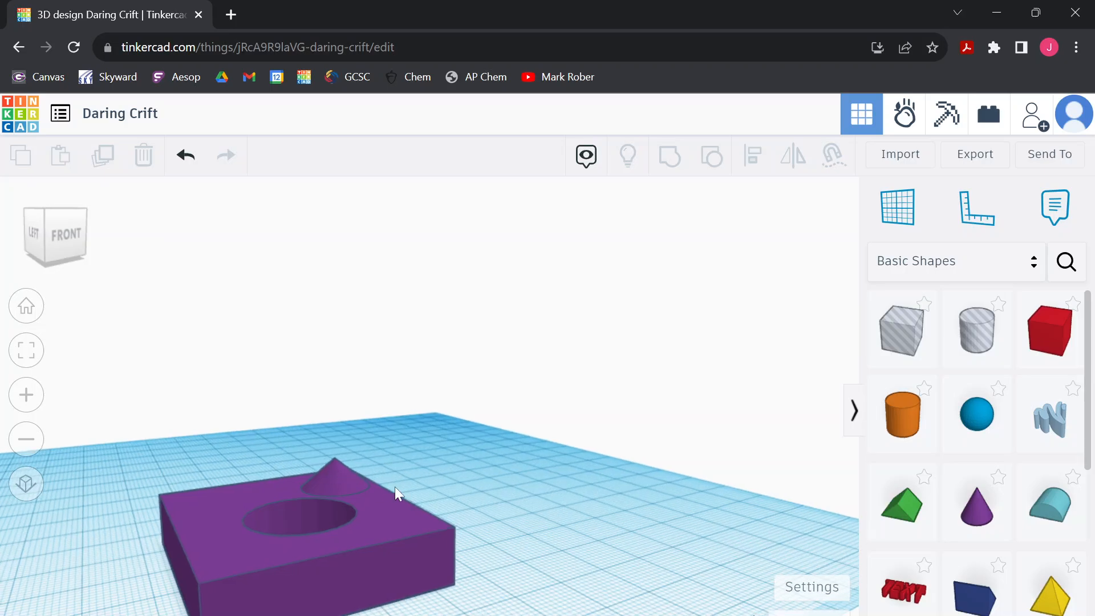
{"action": "left_click_drag", "start_coordinate": [417, 498], "coordinate": [487, 446]}
{"action": "right_click_drag", "start_coordinate": [489, 539], "coordinate": [522, 514]}
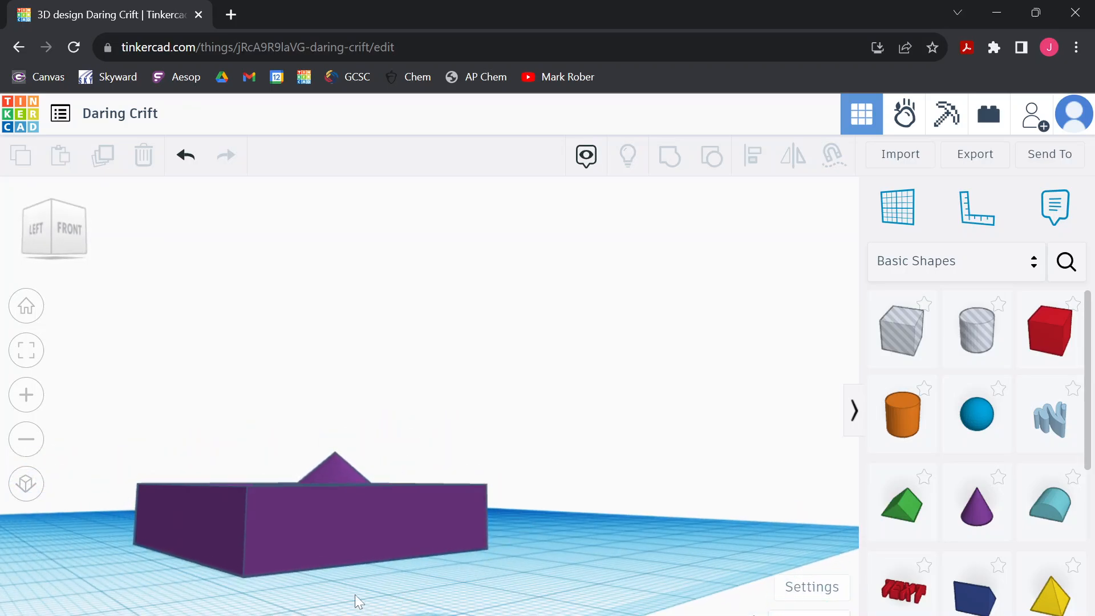
{"action": "scroll", "coordinate": [345, 590], "scroll_direction": "down", "scroll_amount": 3}
{"action": "right_click_drag", "start_coordinate": [331, 573], "coordinate": [368, 386]}
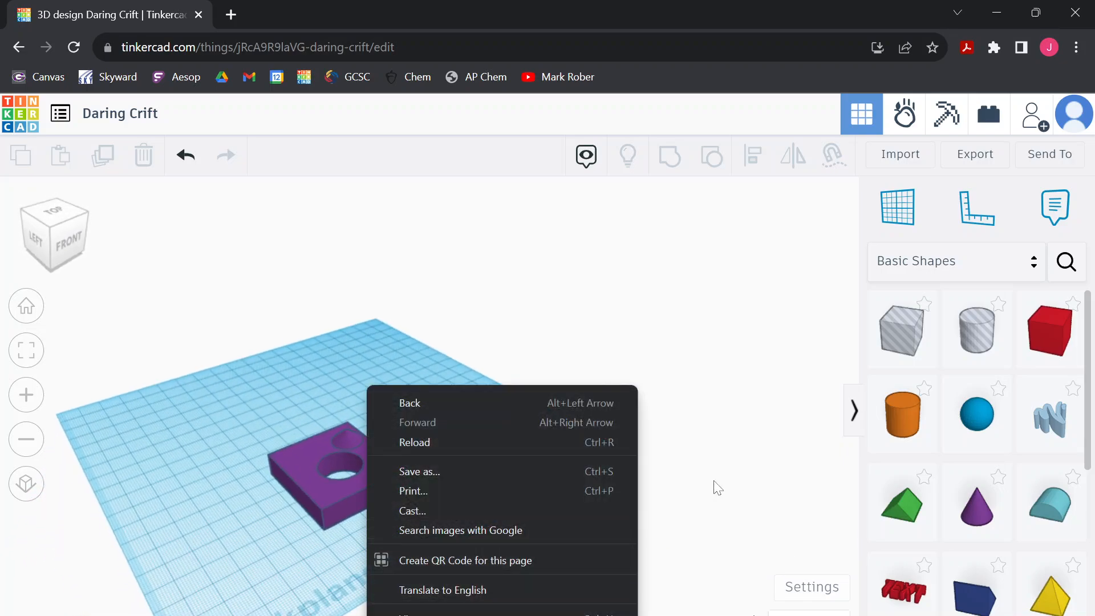
{"action": "left_click", "coordinate": [53, 227]}
{"action": "left_click", "coordinate": [26, 307]}
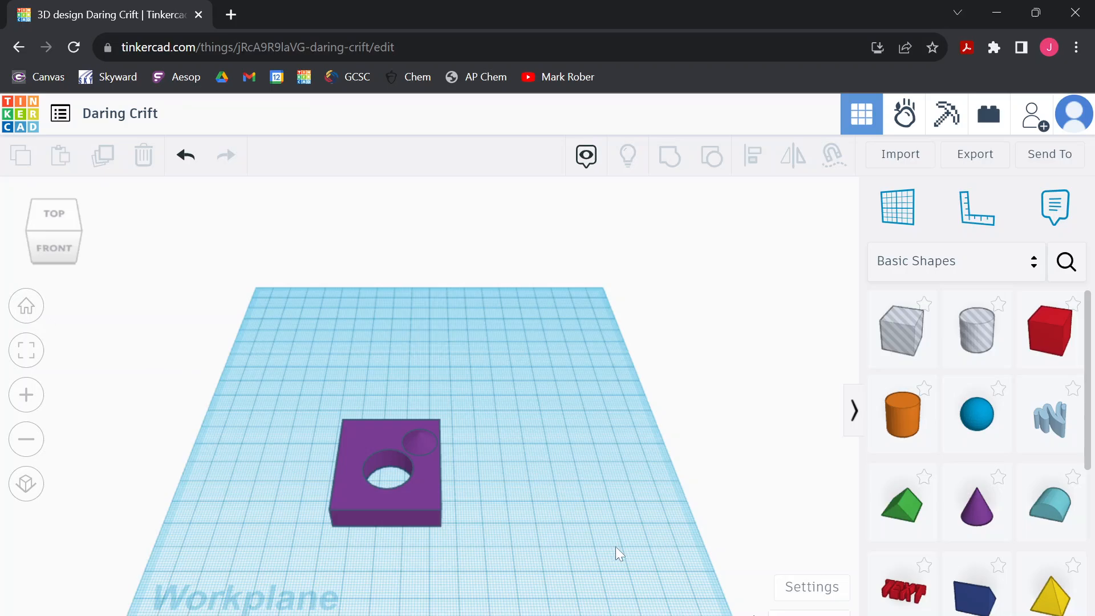
{"action": "mouse_move", "coordinate": [50, 244]}
{"action": "left_mouse_down"}
{"action": "mouse_move", "coordinate": [67, 237]}
{"action": "mouse_move", "coordinate": [73, 246]}
{"action": "mouse_move", "coordinate": [54, 236]}
{"action": "mouse_move", "coordinate": [61, 252]}
{"action": "left_mouse_up"}
{"action": "left_click", "coordinate": [29, 309]}
Set a new workplane on the front face of the purple block and view it from the front
{"action": "left_click", "coordinate": [909, 208]}
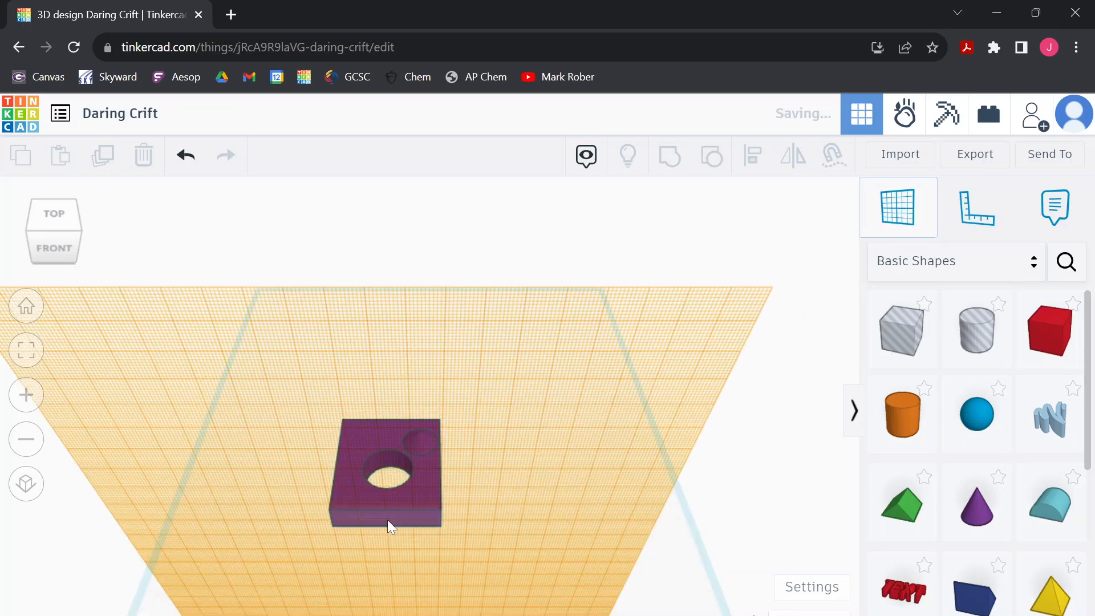
{"action": "left_click", "coordinate": [388, 519]}
{"action": "right_click_drag", "start_coordinate": [638, 539], "coordinate": [709, 475]}
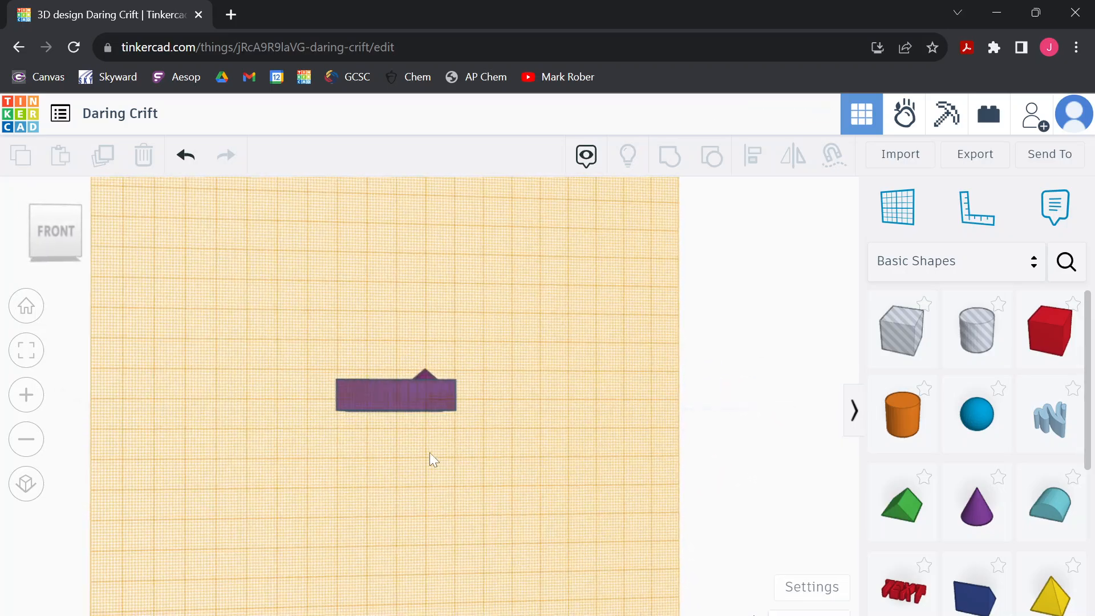
Place a solid text shape on the workplane at the purple block's front face
{"action": "scroll", "coordinate": [406, 433], "scroll_direction": "down", "scroll_amount": 3}
{"action": "scroll", "coordinate": [408, 433], "scroll_direction": "up", "scroll_amount": 4}
{"action": "scroll", "coordinate": [407, 432], "scroll_direction": "up", "scroll_amount": 4}
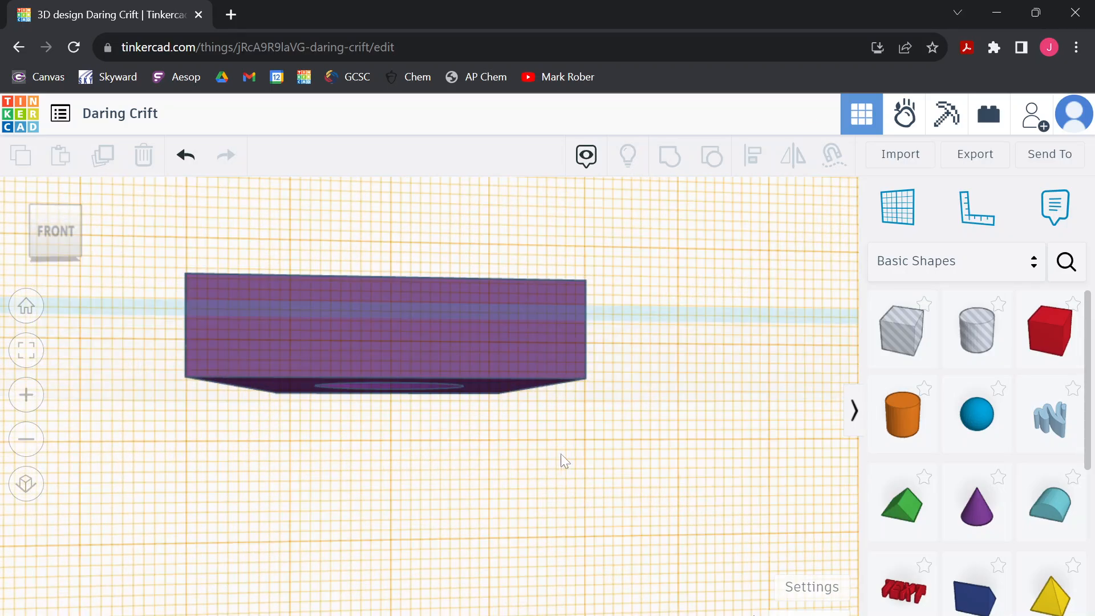
{"action": "left_click_drag", "start_coordinate": [915, 595], "coordinate": [412, 331]}
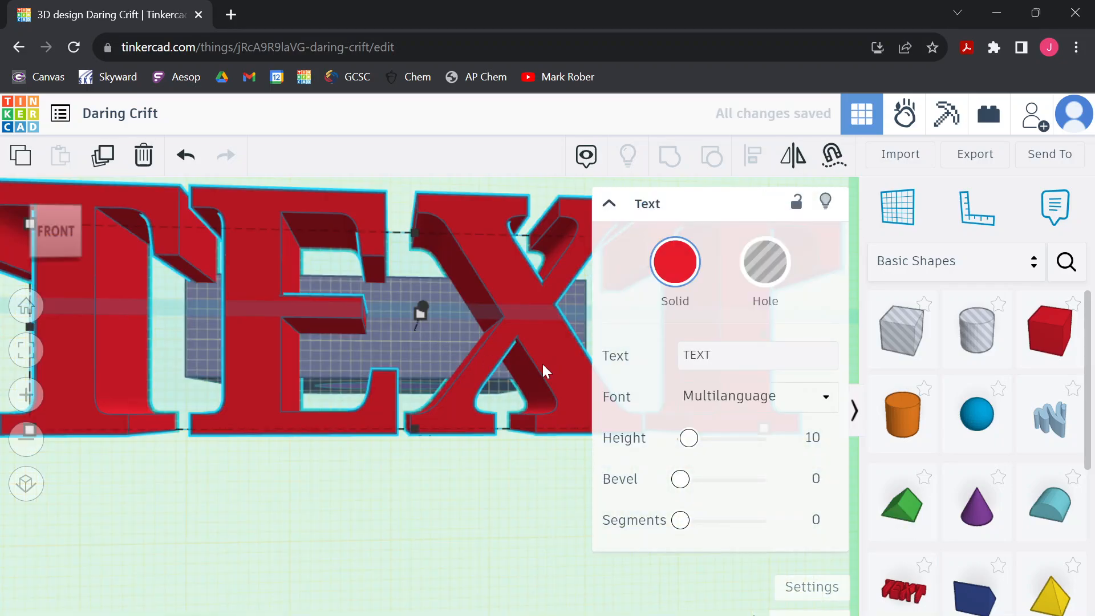
Change the wording of the red text shape to "Hello"
{"action": "double_click", "coordinate": [690, 355]}
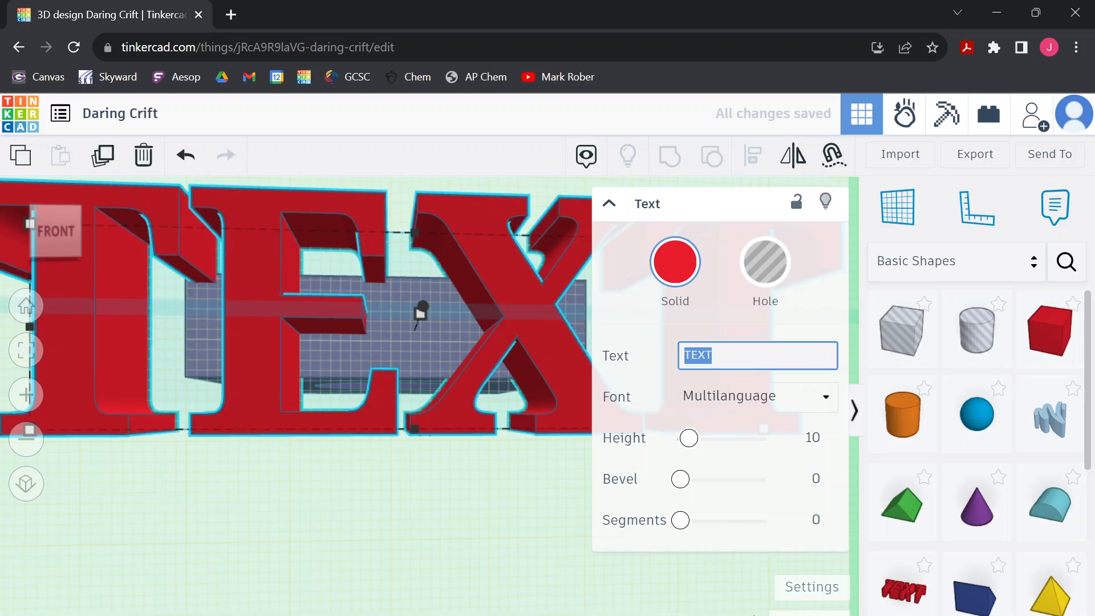
{"action": "type", "text": "HEllo"}
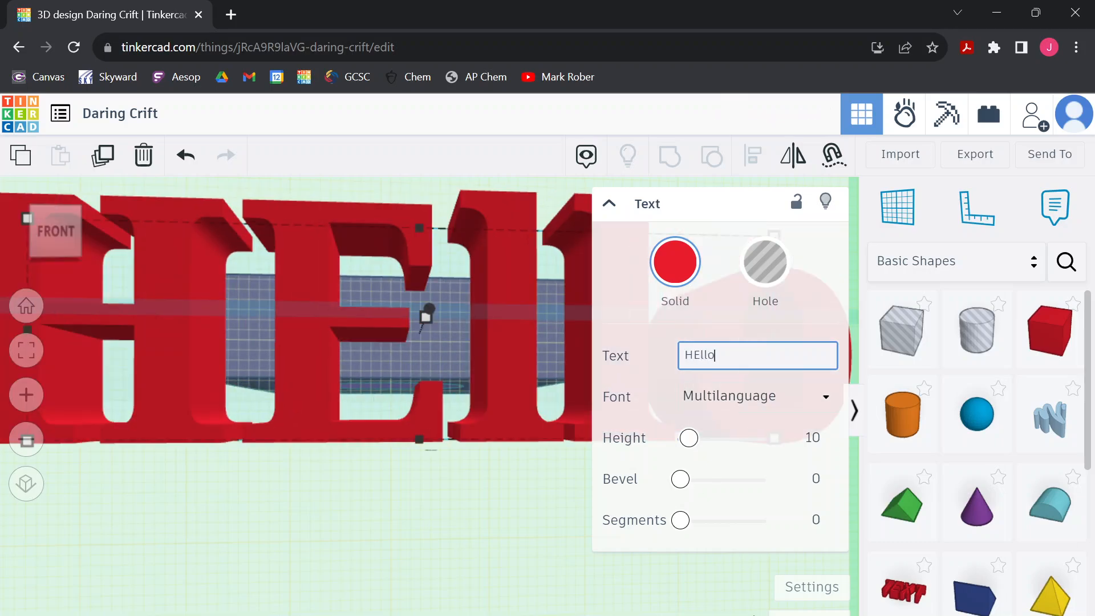
{"action": "key", "text": "BackSpace"}
{"action": "key", "text": "BackSpace"}
{"action": "key", "text": "BackSpace"}
{"action": "key", "text": "BackSpace"}
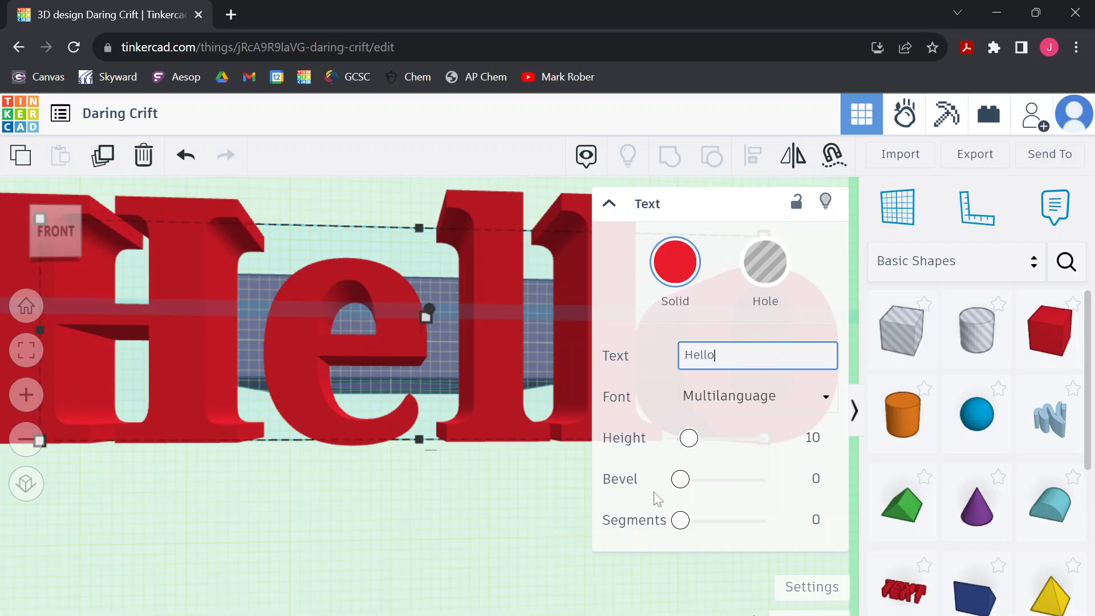
{"action": "left_click", "coordinate": [537, 511]}
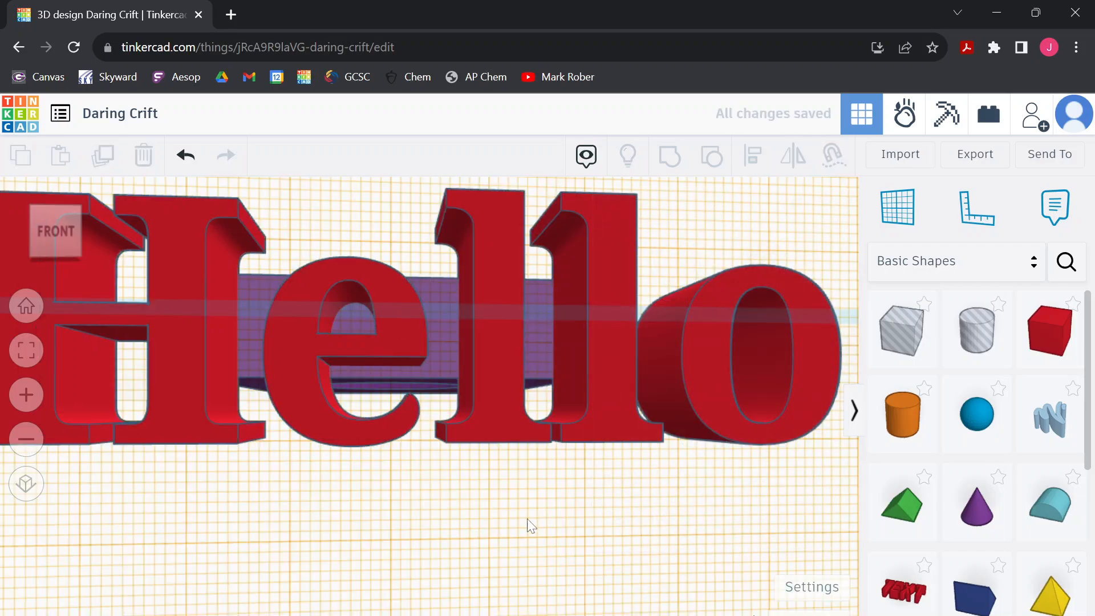
Shrink the Hello text to 37 by 8 so it lies over the purple block's front face
{"action": "left_click", "coordinate": [219, 419]}
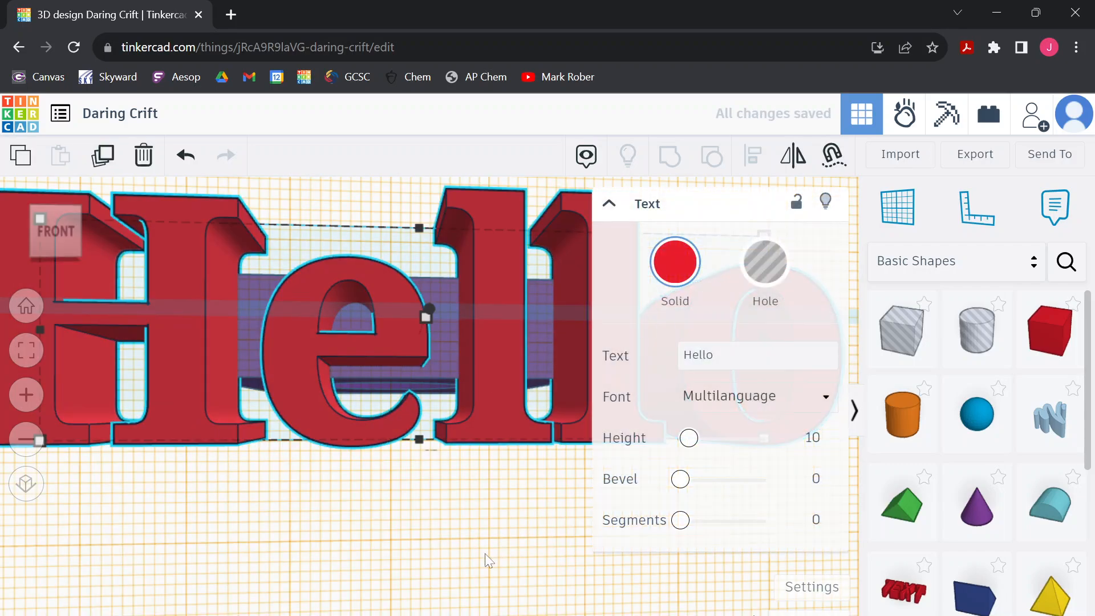
{"action": "scroll", "coordinate": [405, 533], "scroll_direction": "down", "scroll_amount": 3}
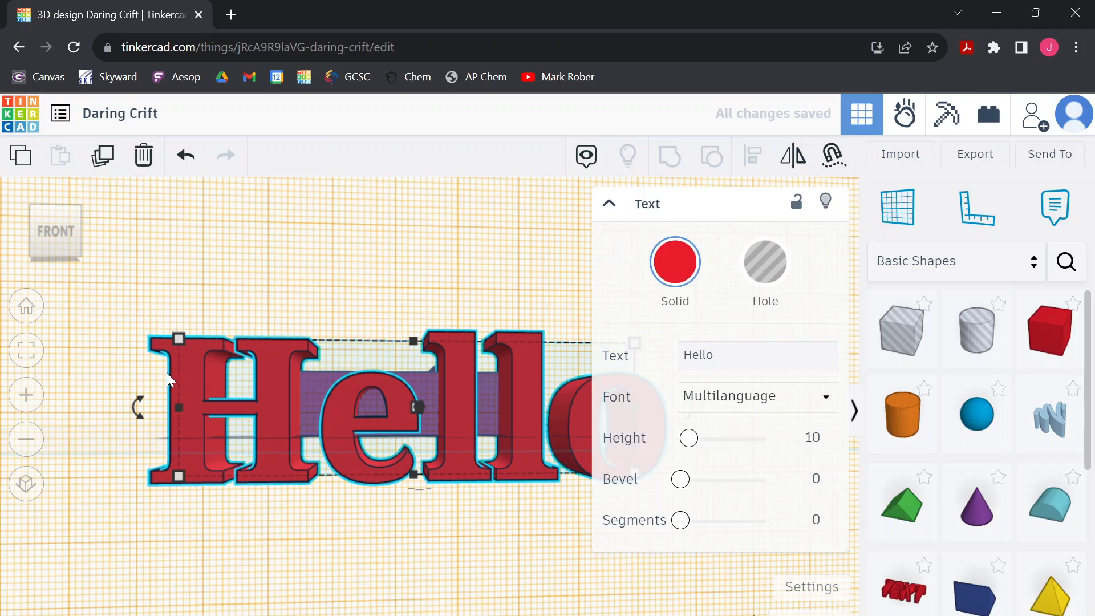
{"action": "left_click_drag", "start_coordinate": [177, 339], "coordinate": [282, 375]}
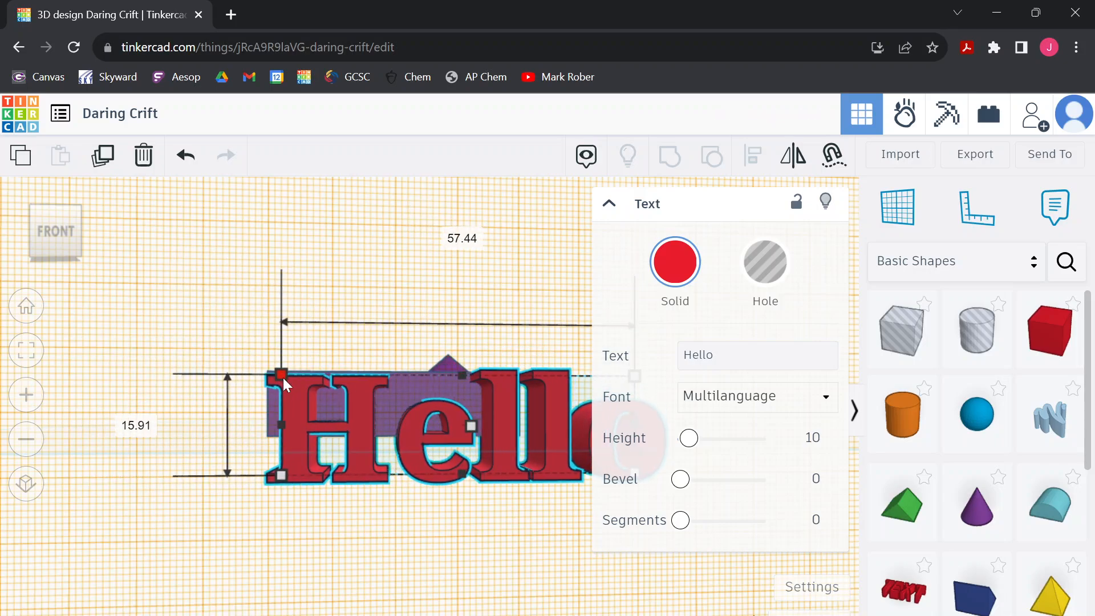
{"action": "left_click", "coordinate": [437, 540]}
{"action": "left_click", "coordinate": [561, 464]}
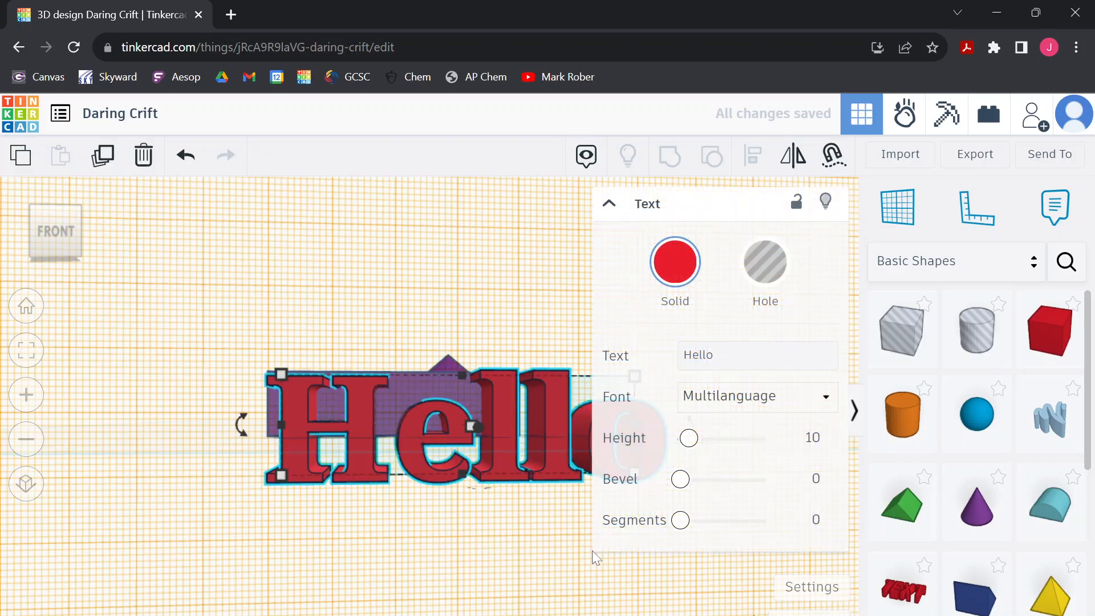
{"action": "right_click_drag", "start_coordinate": [591, 551], "coordinate": [501, 581]}
{"action": "left_click", "coordinate": [609, 205]}
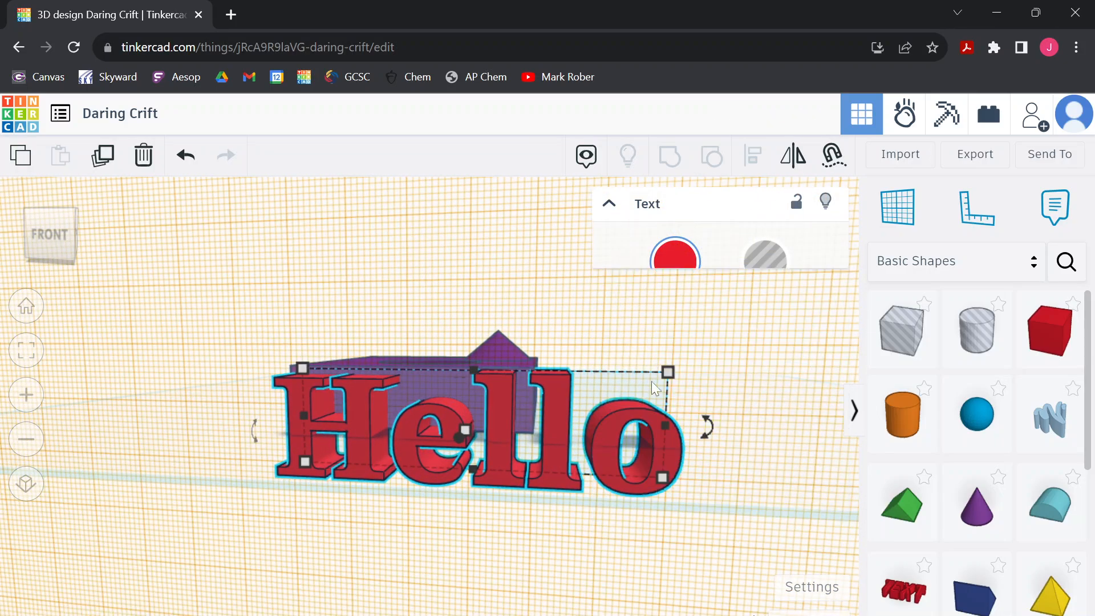
{"action": "left_click_drag", "start_coordinate": [663, 477], "coordinate": [525, 422]}
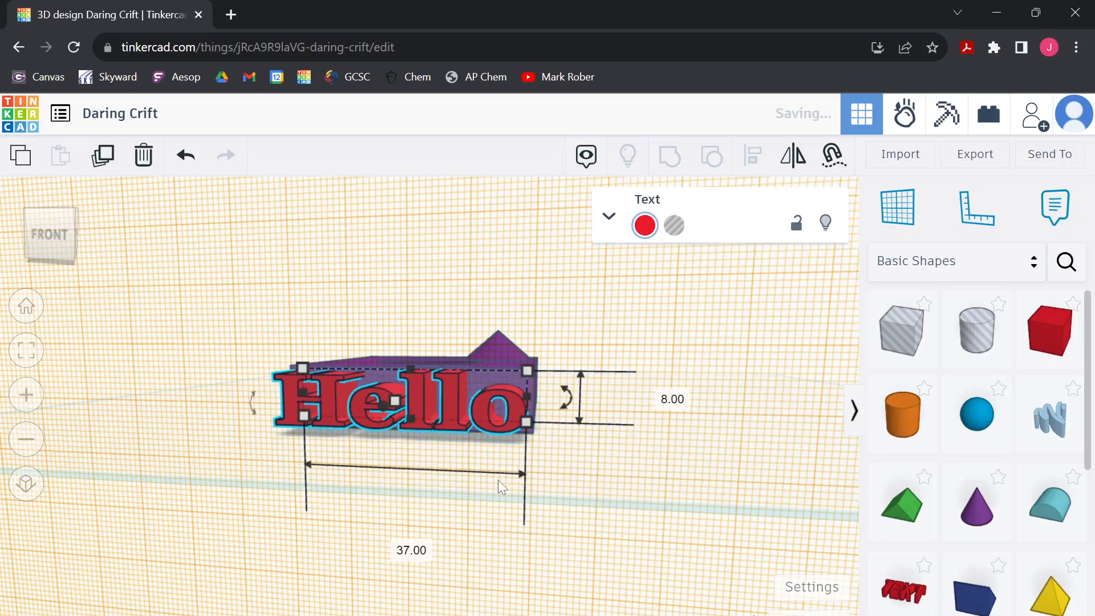
Reduce the Hello text to 34 by 7 within the block's front face and push it slightly into the block
{"action": "left_click", "coordinate": [46, 228]}
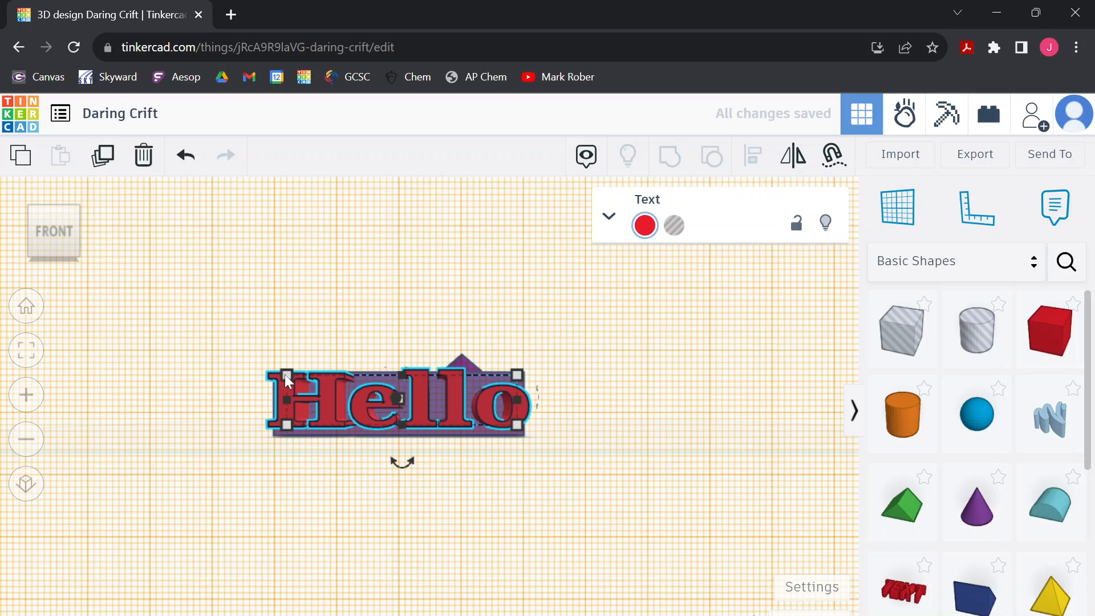
{"action": "left_click_drag", "start_coordinate": [285, 374], "coordinate": [291, 378]}
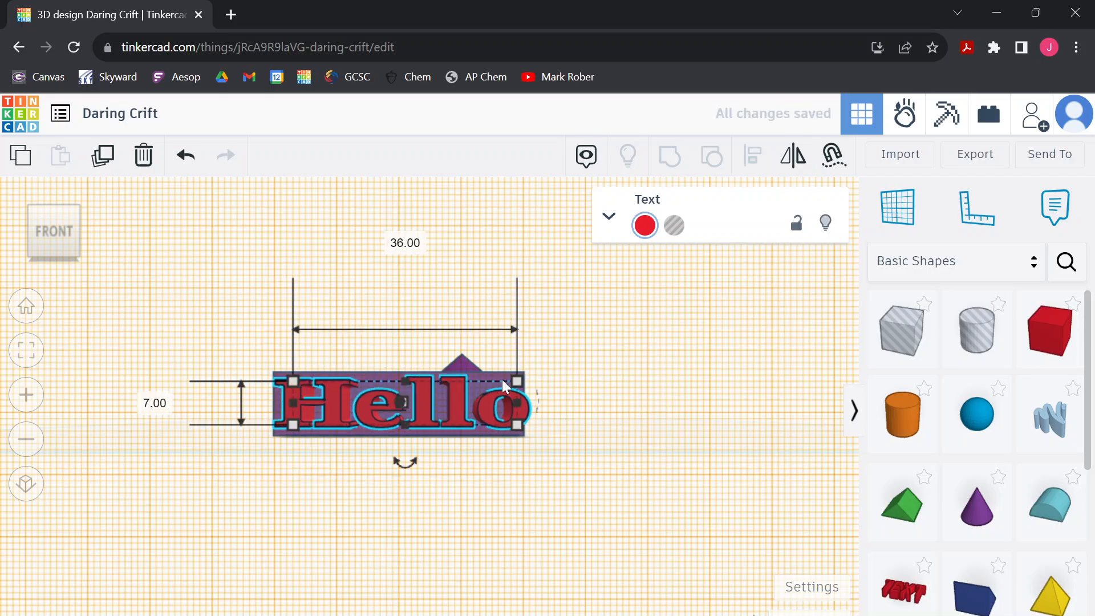
{"action": "left_click_drag", "start_coordinate": [515, 423], "coordinate": [505, 422]}
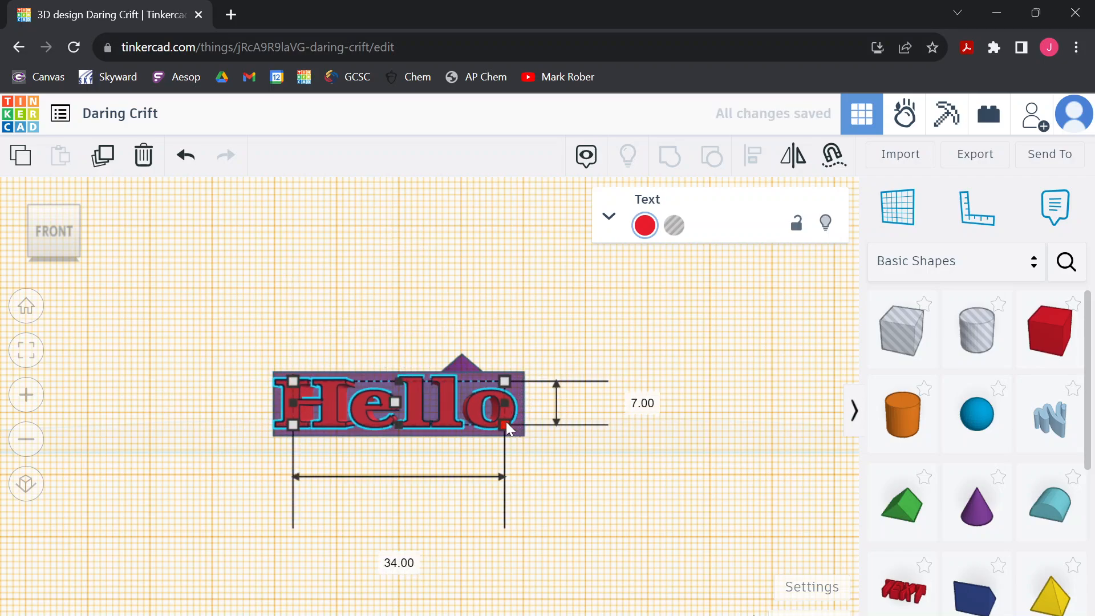
{"action": "right_click_drag", "start_coordinate": [558, 472], "coordinate": [421, 462]}
{"action": "left_click_drag", "start_coordinate": [489, 416], "coordinate": [475, 416]}
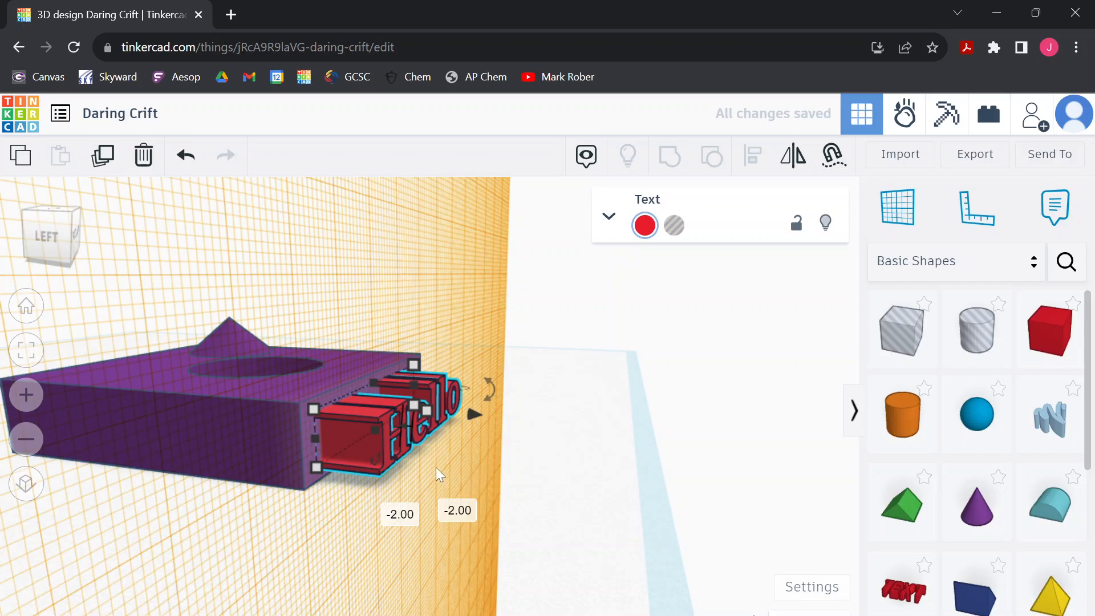
Turn the Hello text into a hole and group it with the purple block to engrave the front face
{"action": "left_click", "coordinate": [675, 225]}
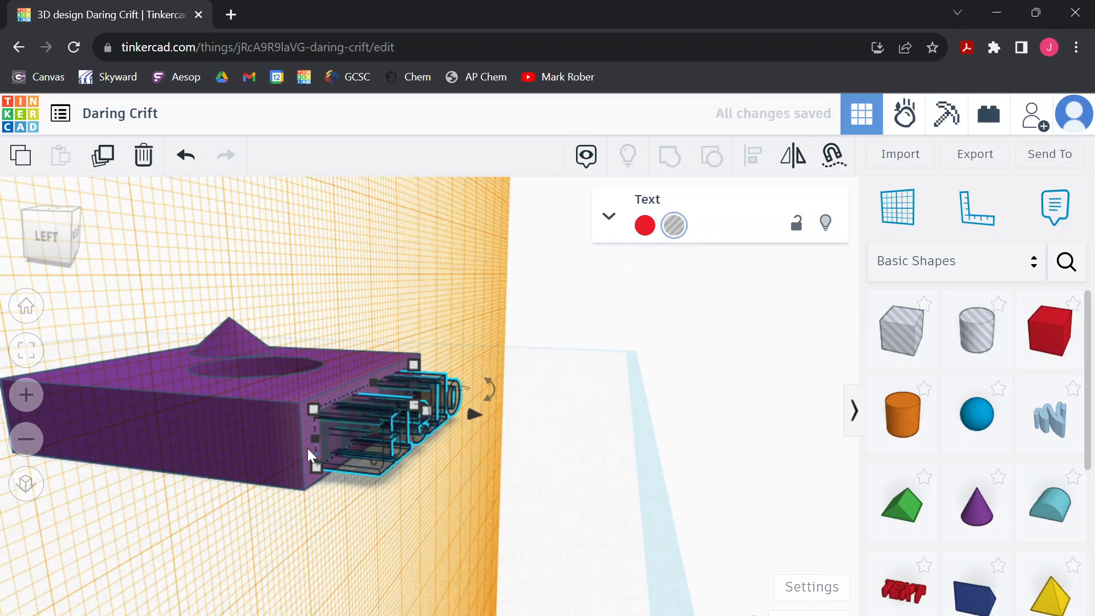
{"action": "left_click", "coordinate": [261, 448], "text": "shift"}
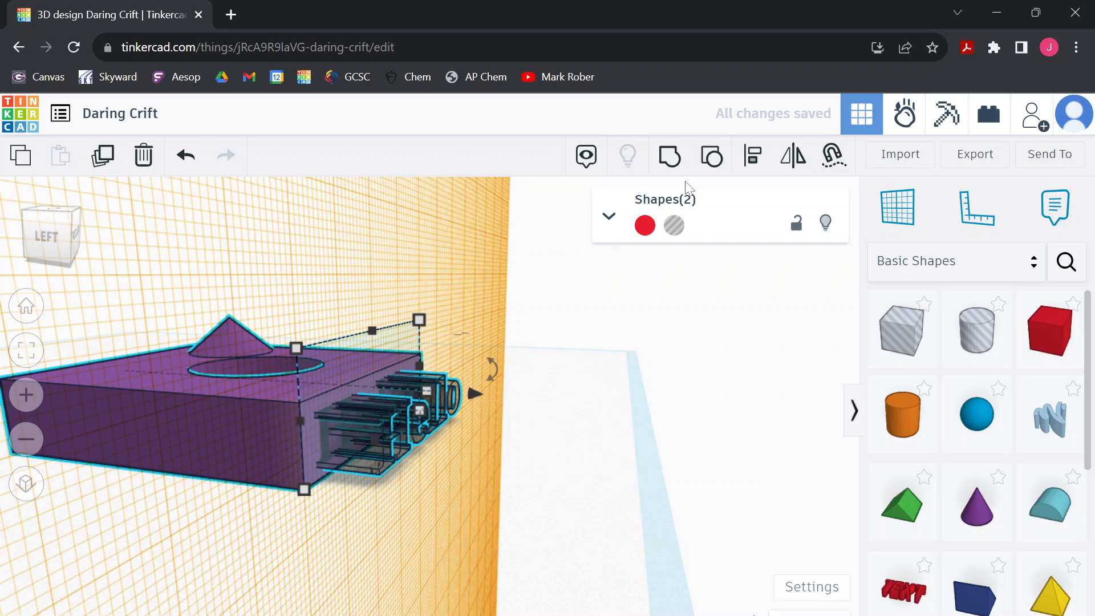
{"action": "left_click", "coordinate": [671, 157]}
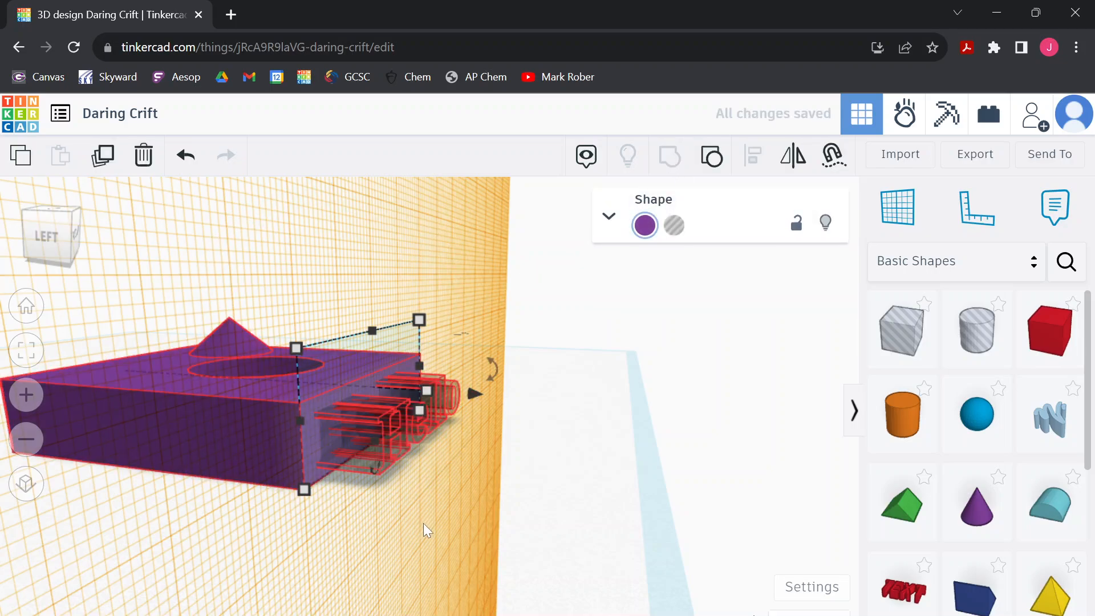
{"action": "left_click", "coordinate": [402, 525]}
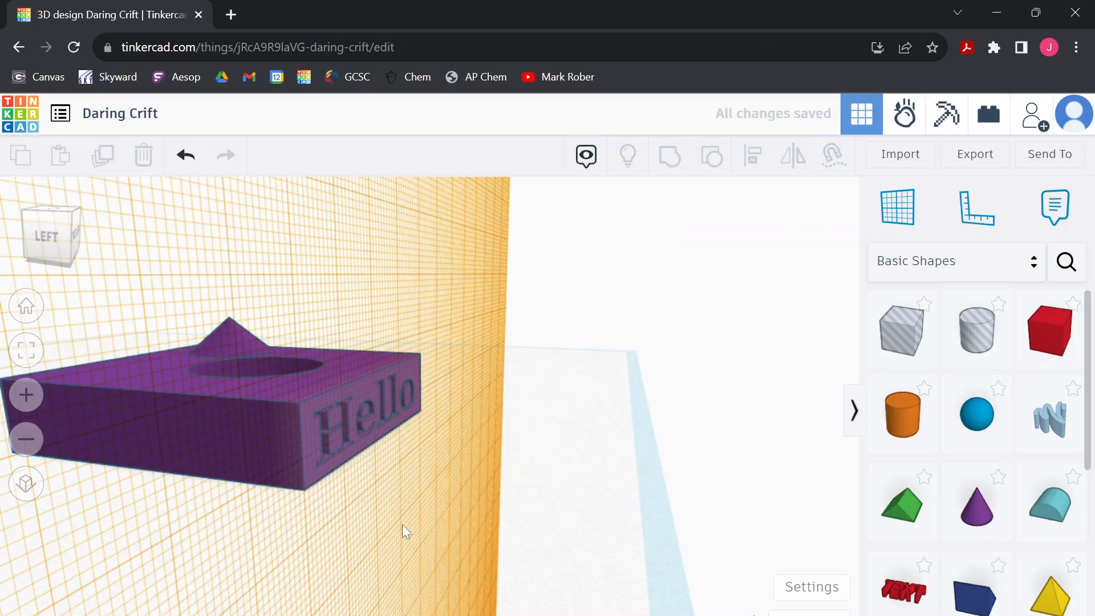
Reset the workplane to the original ground plane and return to the home view
{"action": "left_click", "coordinate": [354, 462]}
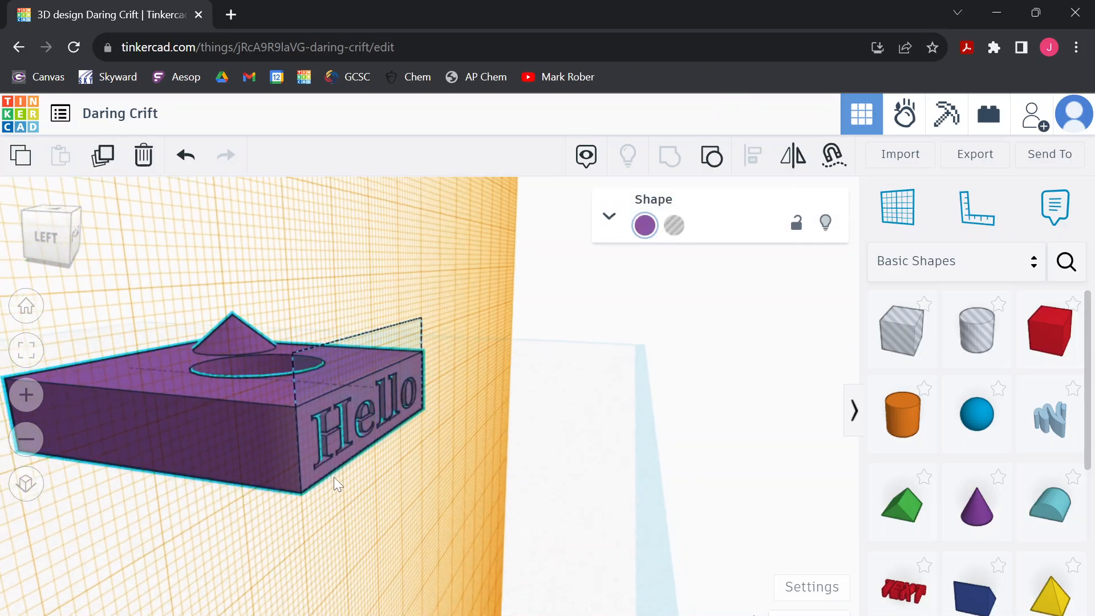
{"action": "right_click_drag", "start_coordinate": [333, 477], "coordinate": [226, 463]}
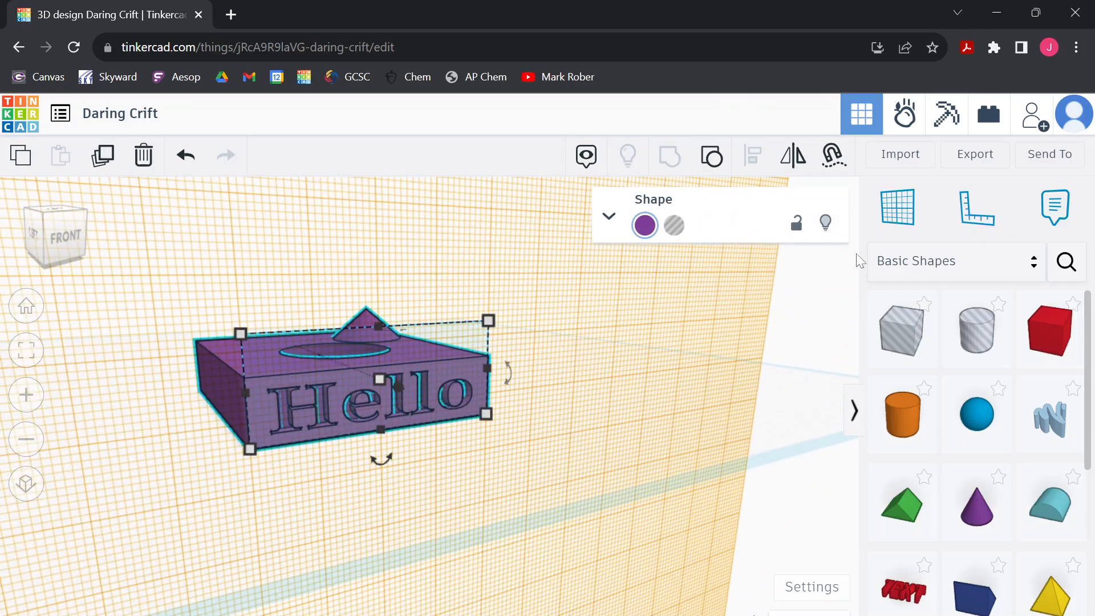
{"action": "left_click", "coordinate": [898, 208]}
{"action": "left_click", "coordinate": [805, 405]}
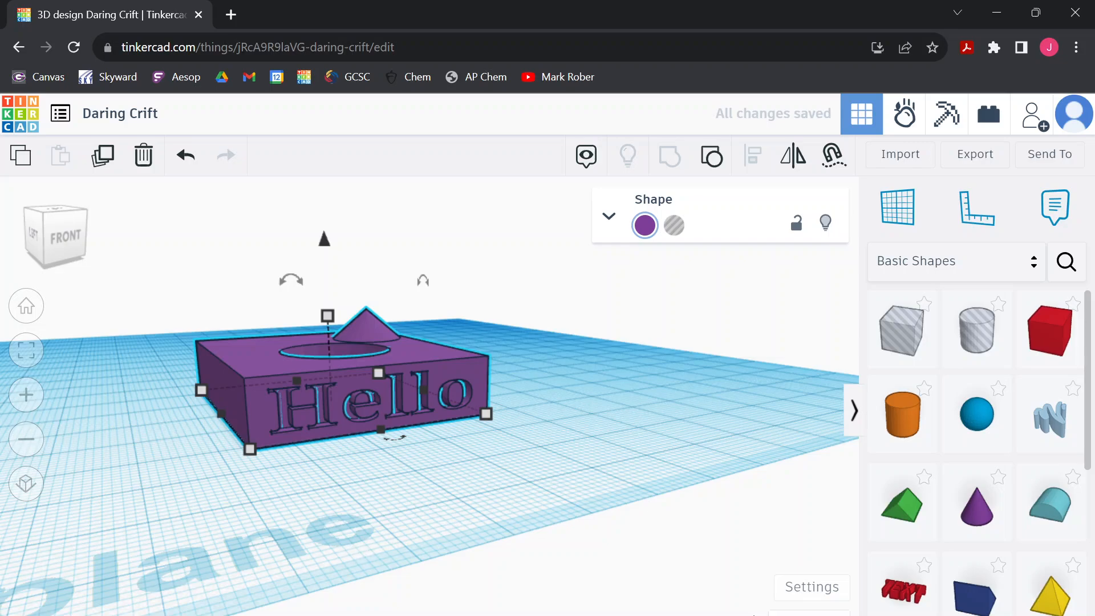
{"action": "left_click", "coordinate": [27, 307]}
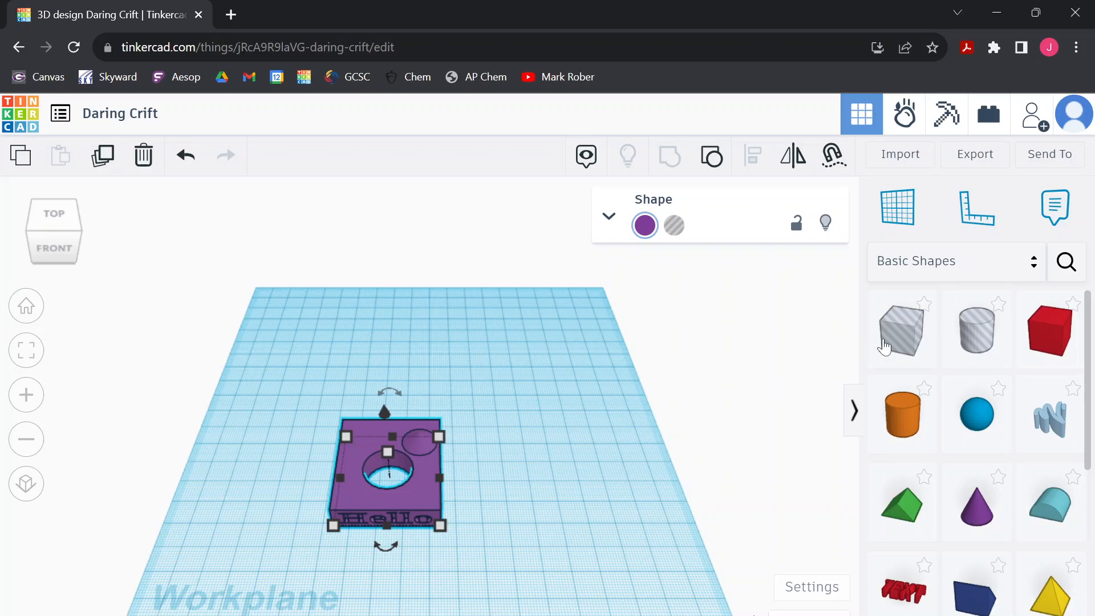
Browse the shape library's Design Starters, Creatures & Characters, Vehicles & Machines and Structures & Scenery categories
{"action": "left_click", "coordinate": [968, 264]}
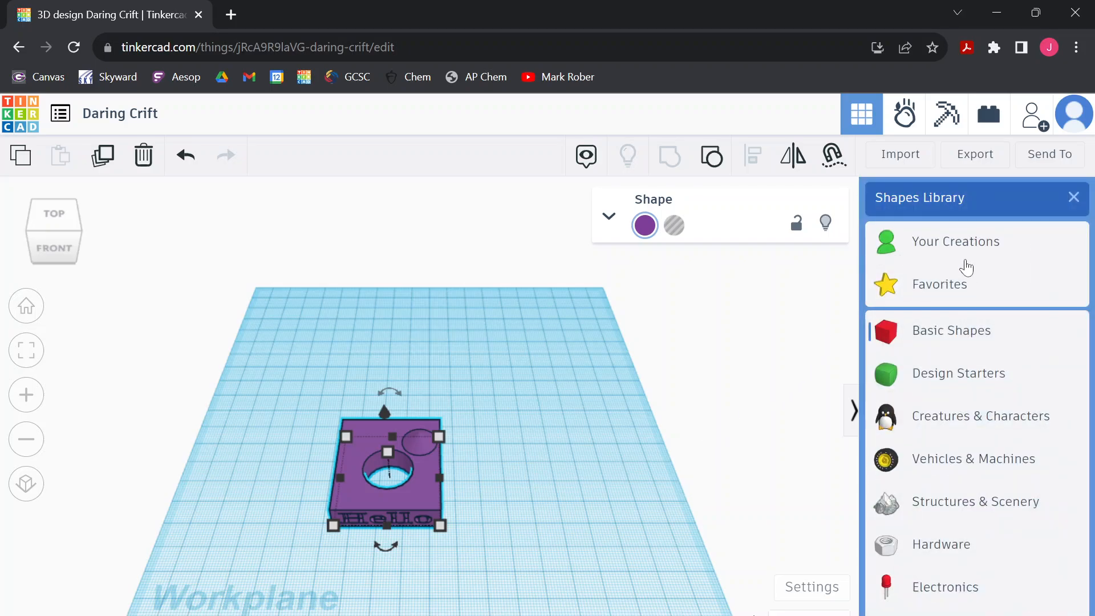
{"action": "left_click", "coordinate": [962, 376]}
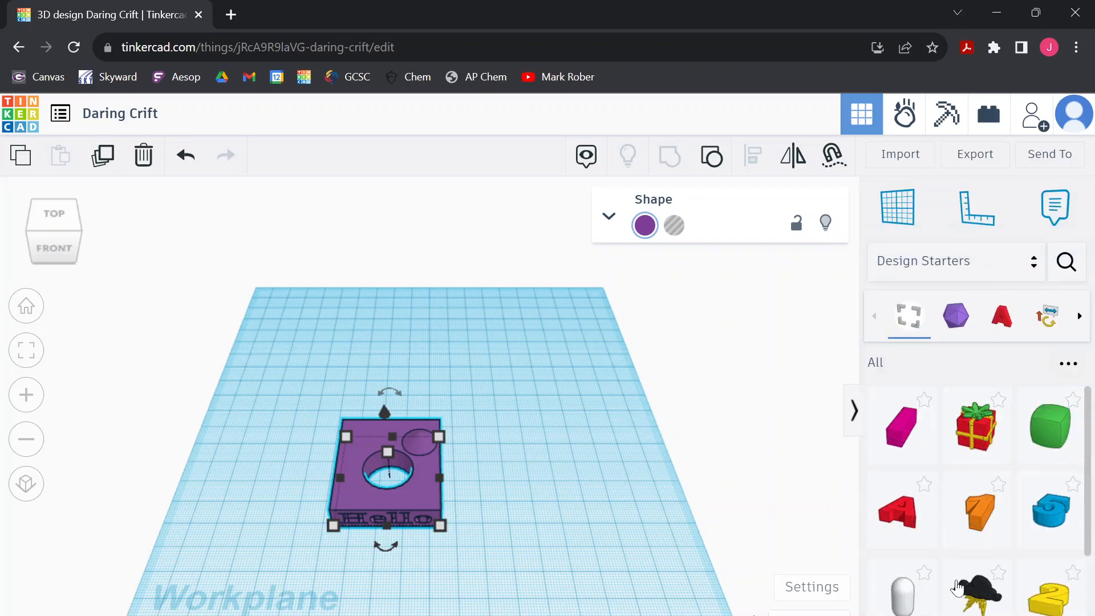
{"action": "left_click", "coordinate": [917, 266]}
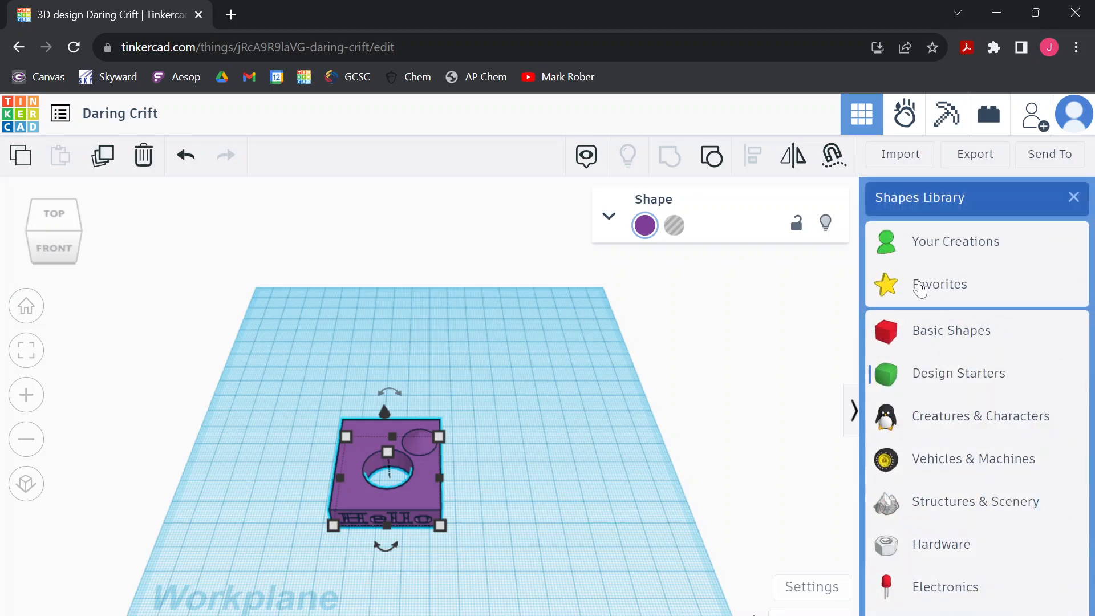
{"action": "left_click", "coordinate": [942, 422]}
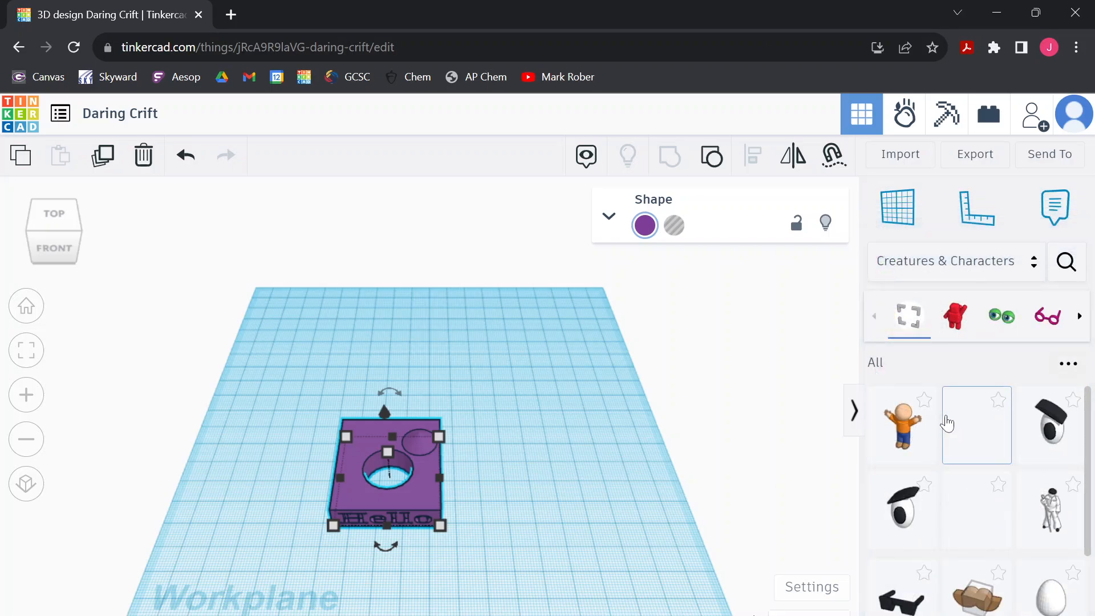
{"action": "left_click", "coordinate": [921, 271]}
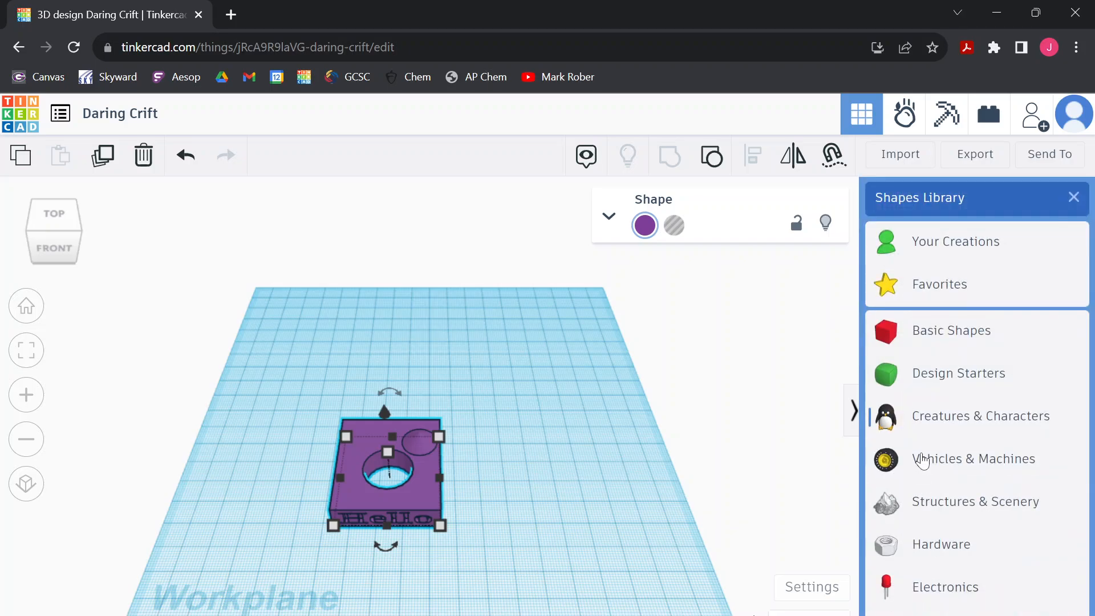
{"action": "left_click", "coordinate": [925, 461]}
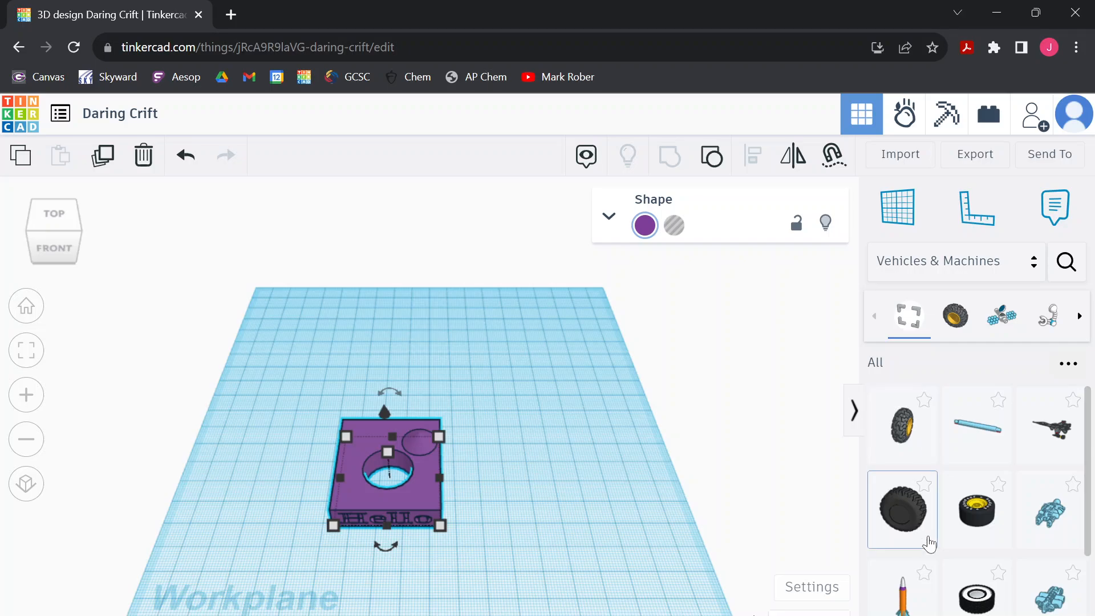
{"action": "left_click", "coordinate": [917, 266]}
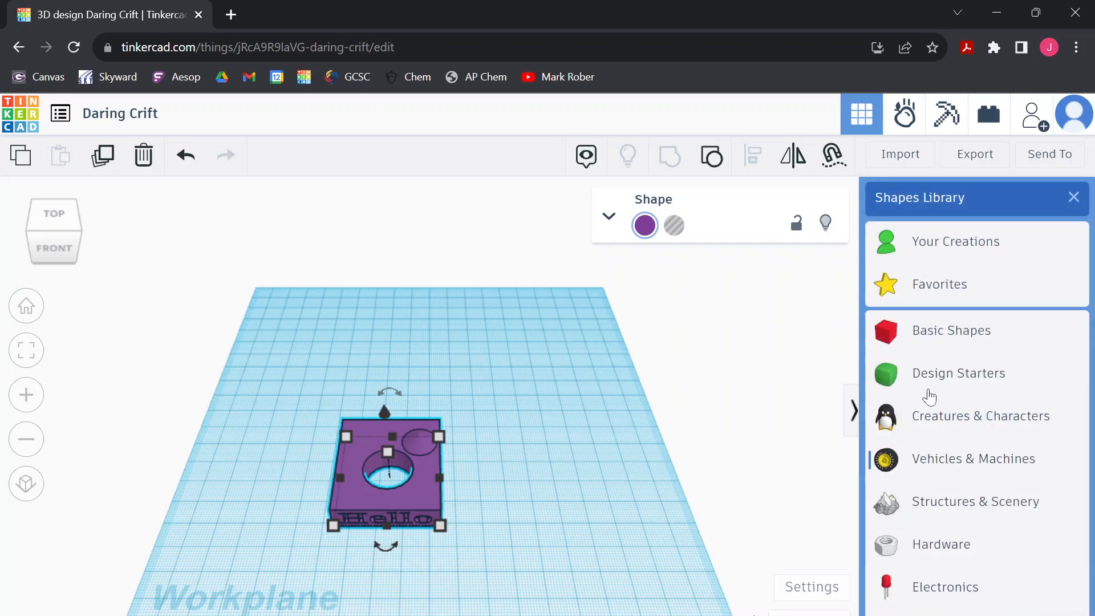
{"action": "left_click", "coordinate": [951, 513]}
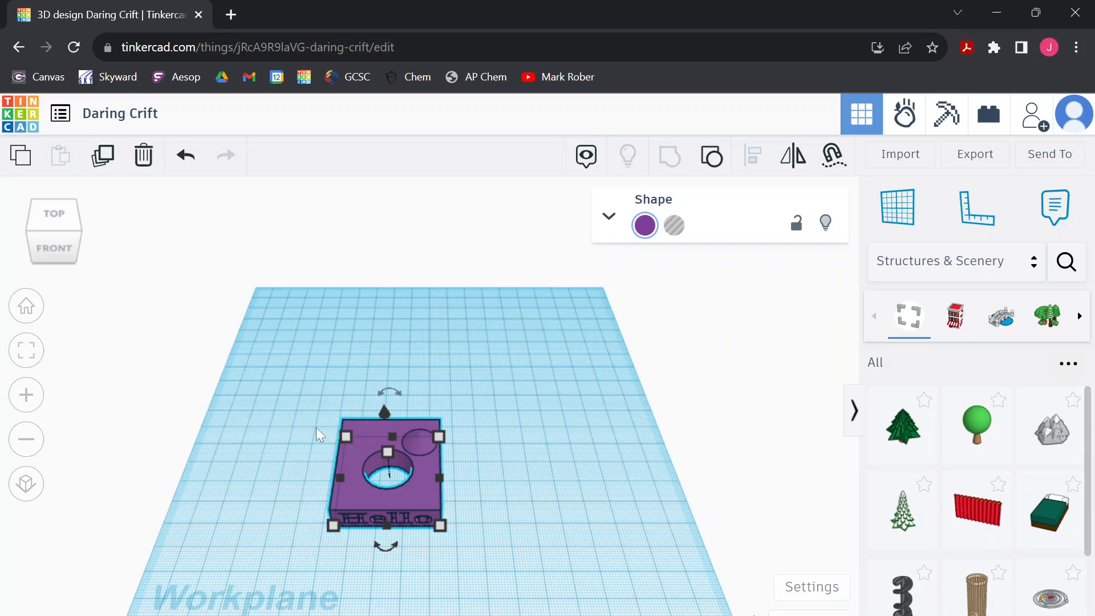
Rename the design to "Practice Hello"
{"action": "left_click", "coordinate": [134, 118]}
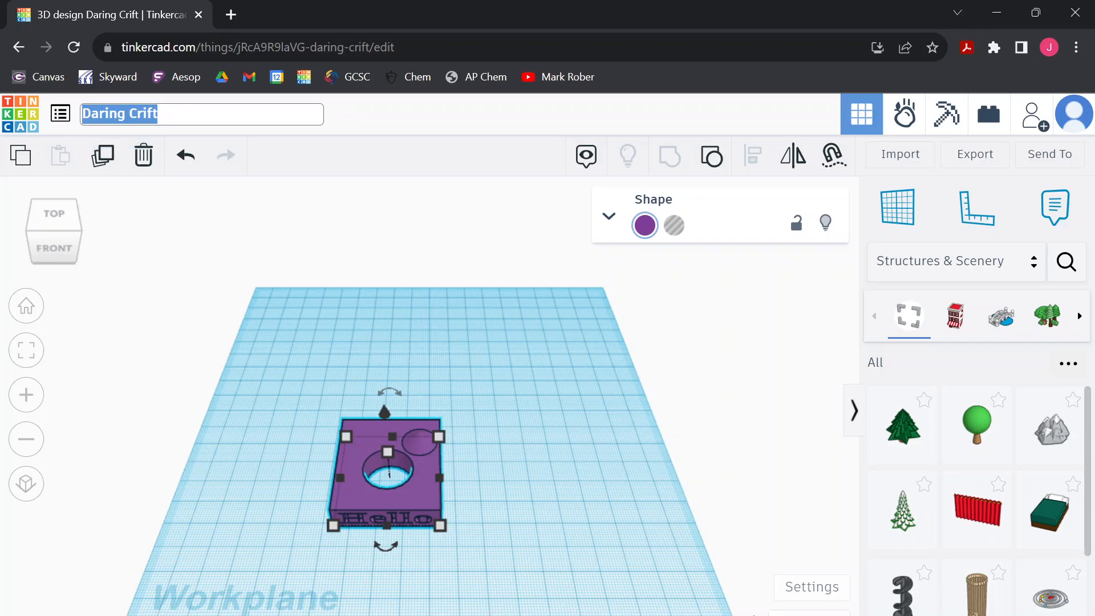
{"action": "type", "text": "H"}
{"action": "key", "text": "BackSpace"}
{"action": "type", "text": "Pr"}
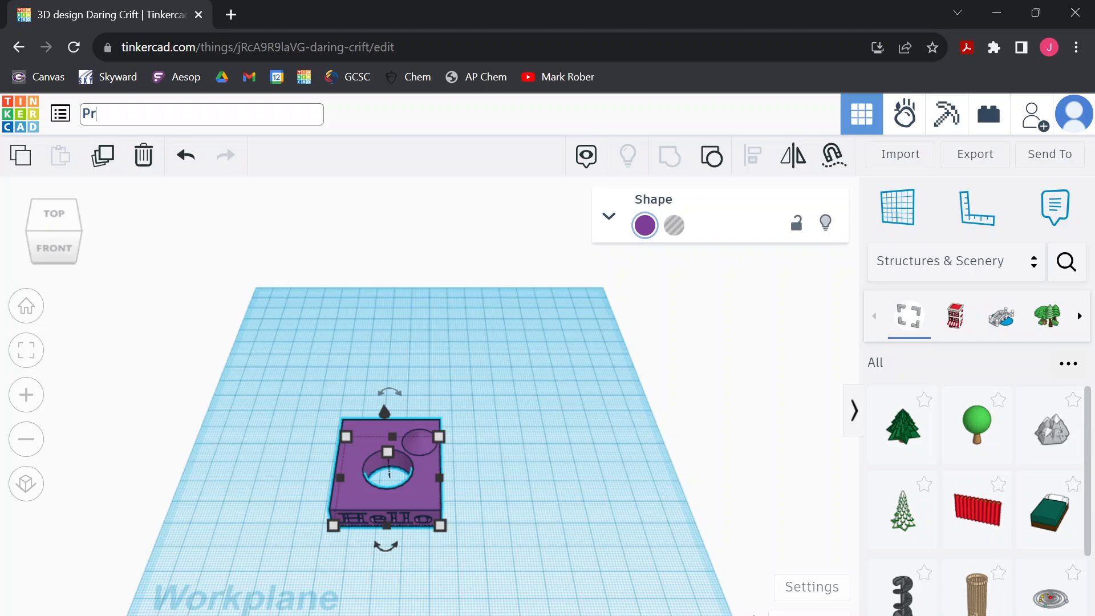
{"action": "type", "text": "aci"}
{"action": "type", "text": "tic"}
{"action": "type", "text": "e Hello"}
{"action": "key", "text": "Return"}
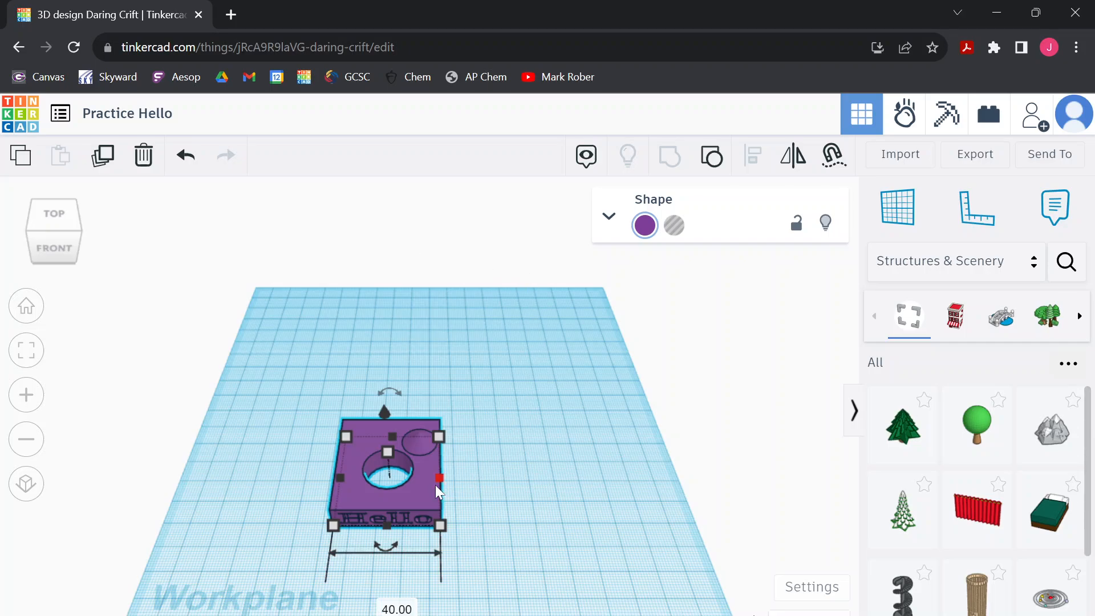
Export the selected purple block as an STL file for 3D printing
{"action": "left_click", "coordinate": [971, 159]}
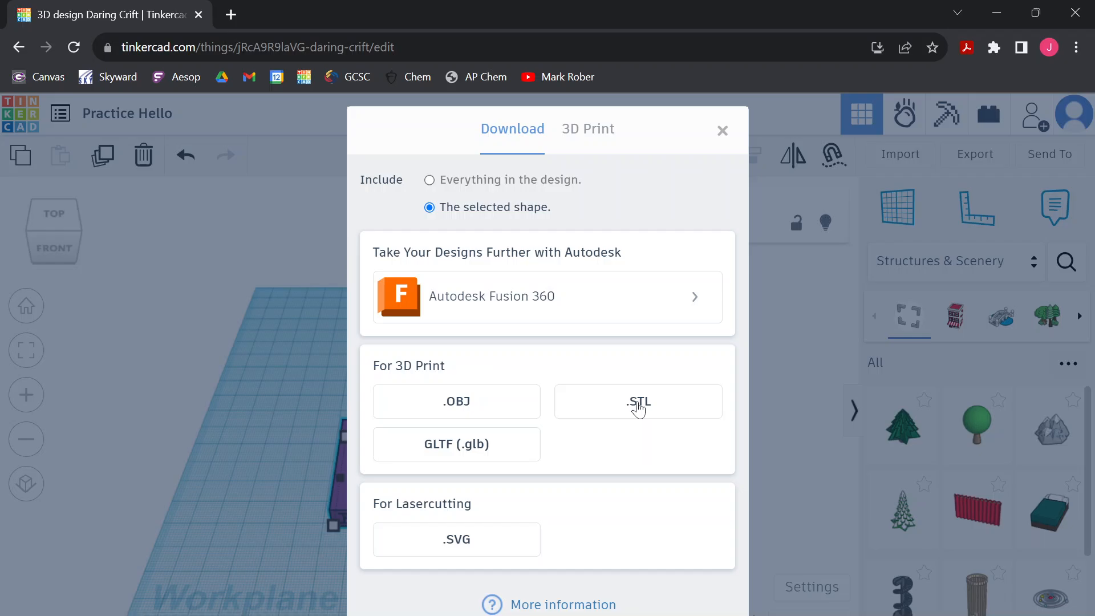
{"action": "left_click", "coordinate": [639, 412]}
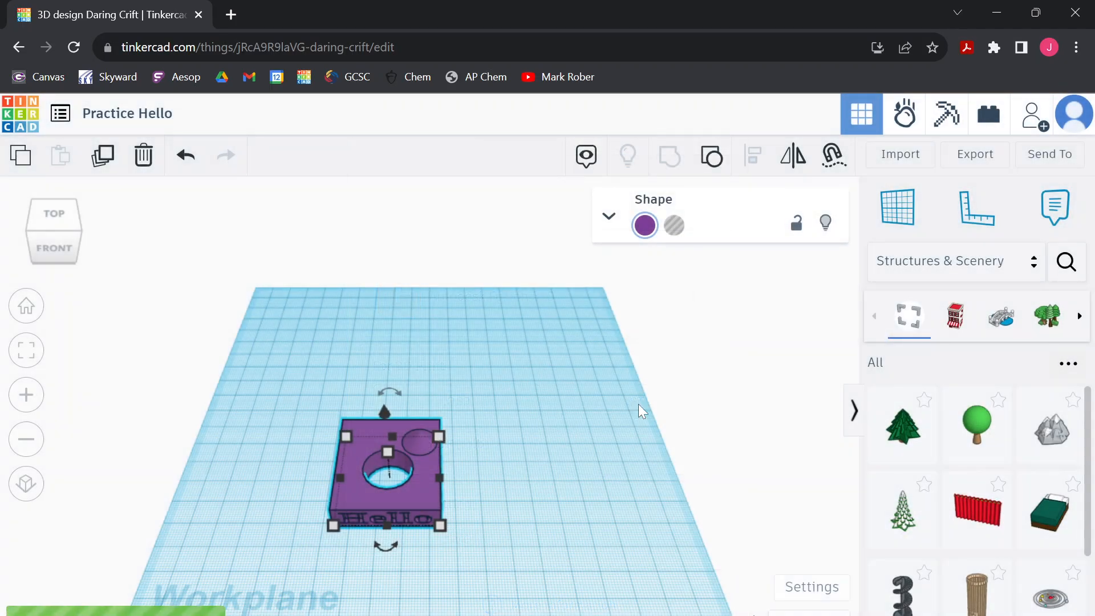